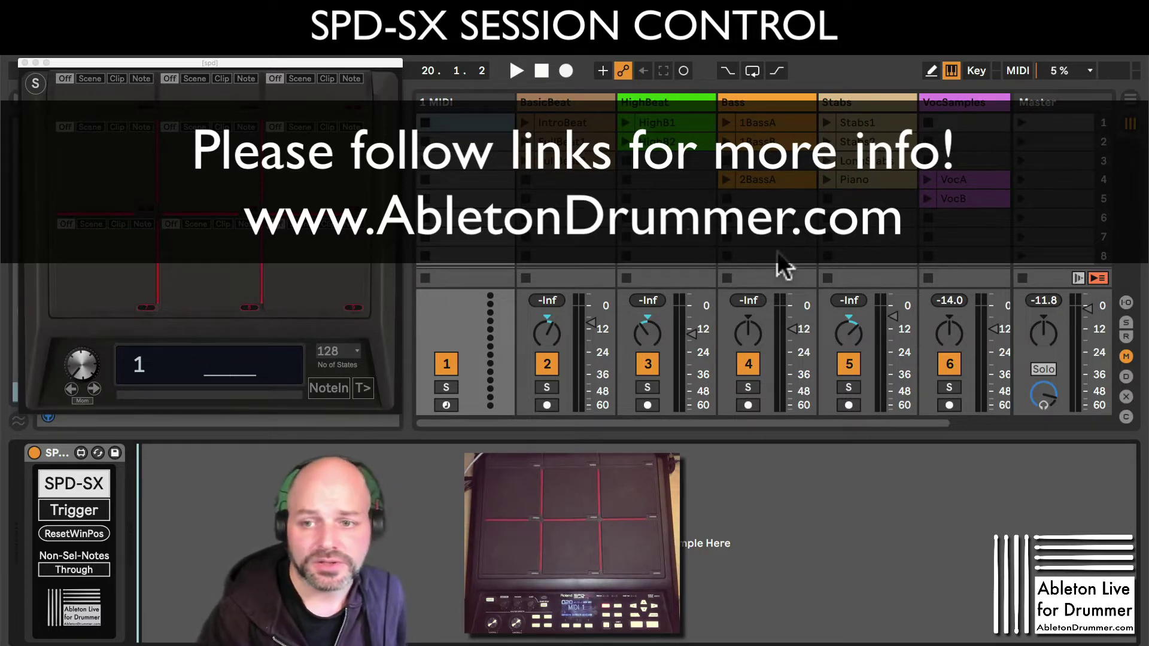
# Launch the VocA clip to audition it, then stop playback of the VocSamples track.
pyautogui.hscroll(3, 787, 418)
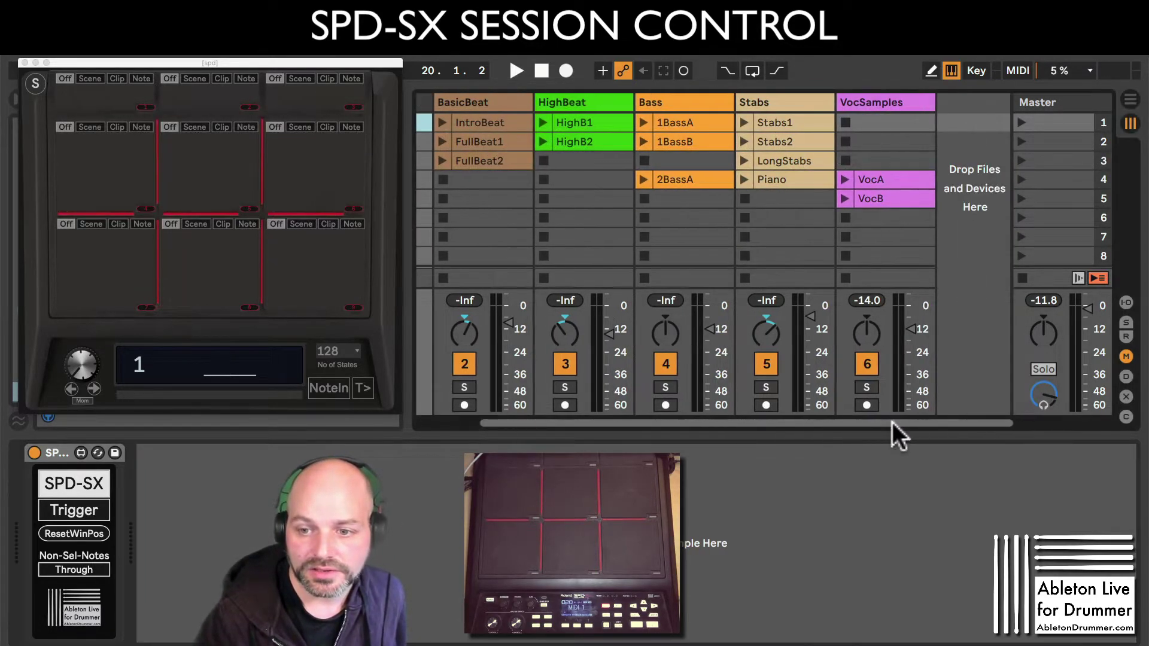
pyautogui.moveTo(914, 422); pyautogui.dragTo(878, 422)
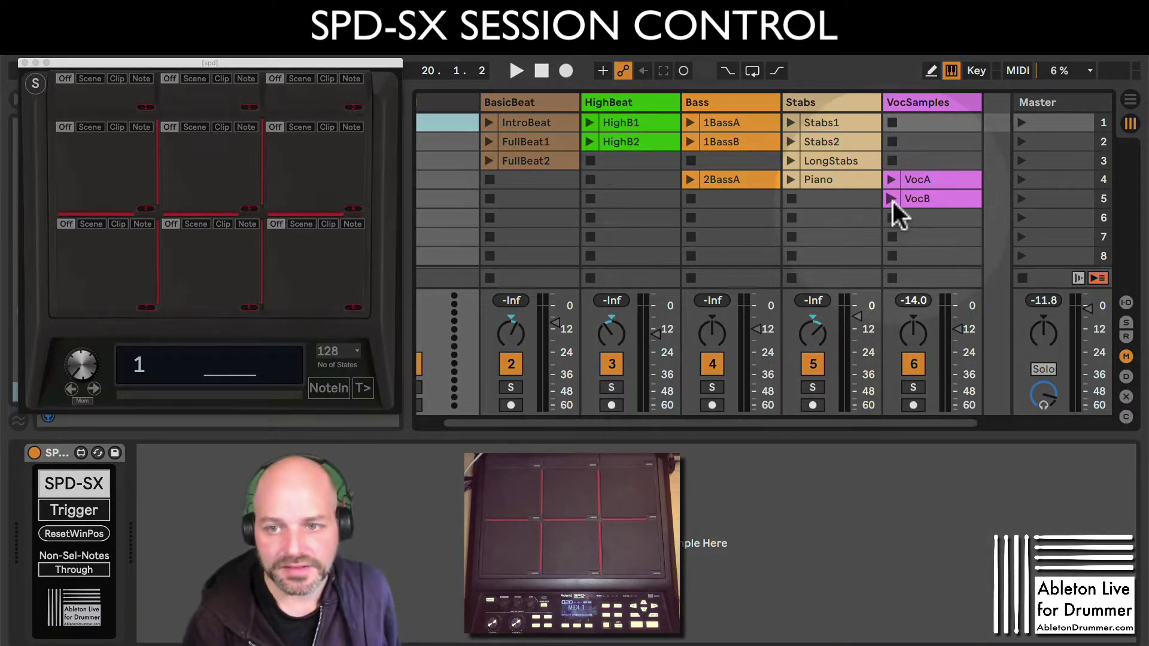
pyautogui.click(893, 180)
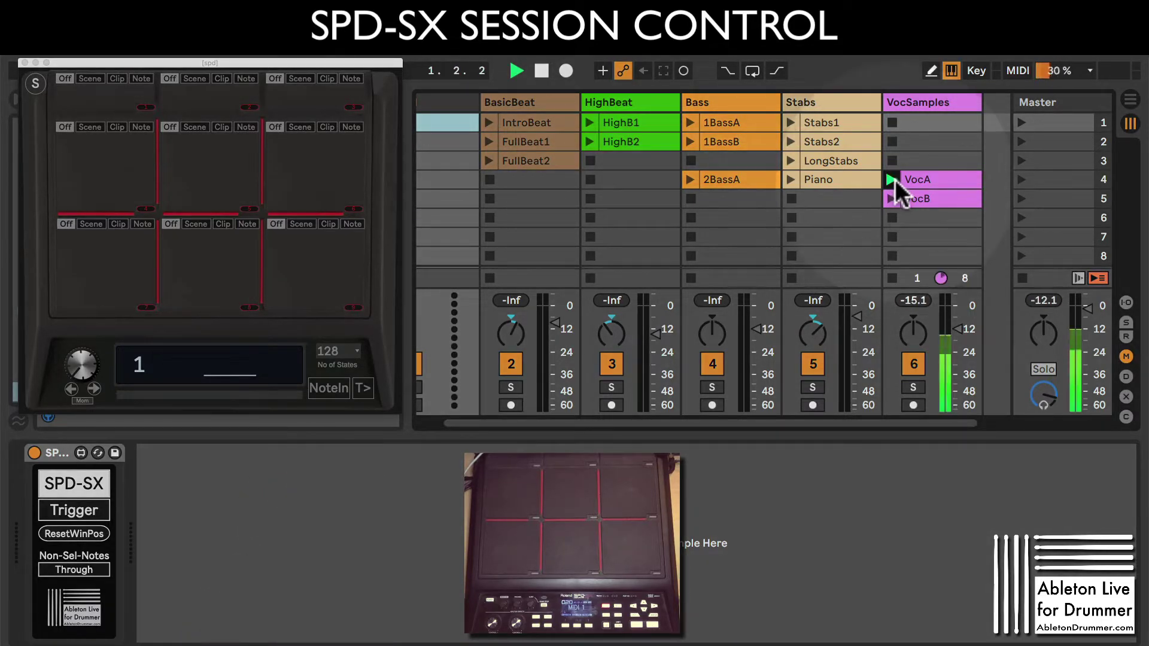
pyautogui.click(892, 278)
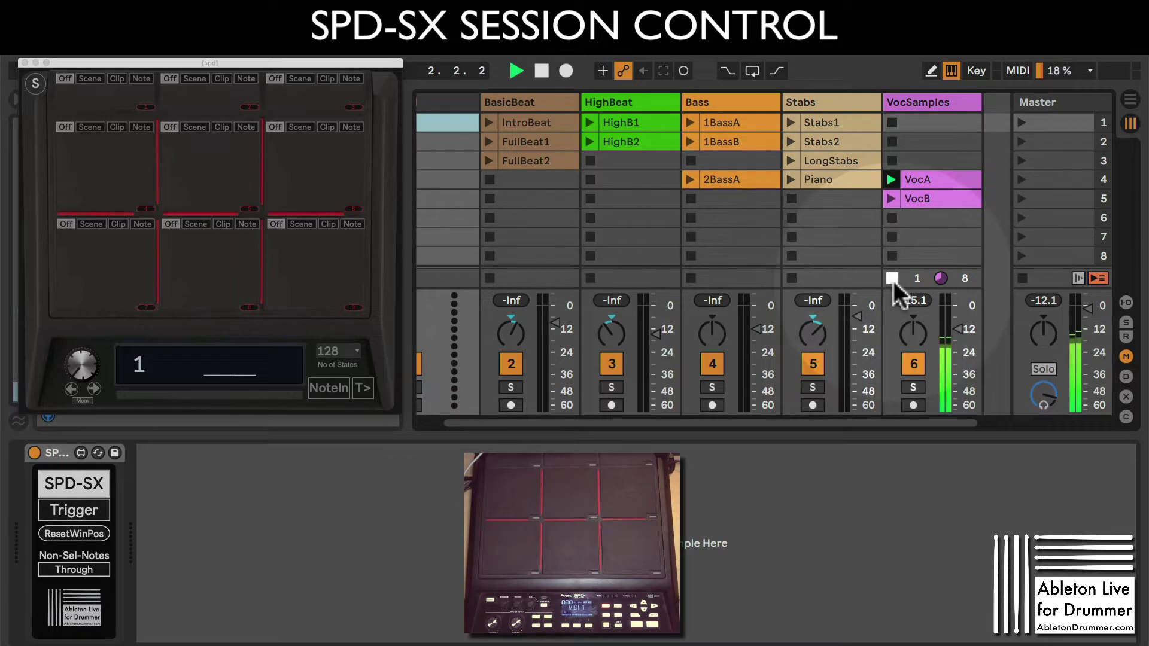
# Audition the Piano, Stabs2 and 1BassB clips, then stop all clips.
pyautogui.click(792, 180)
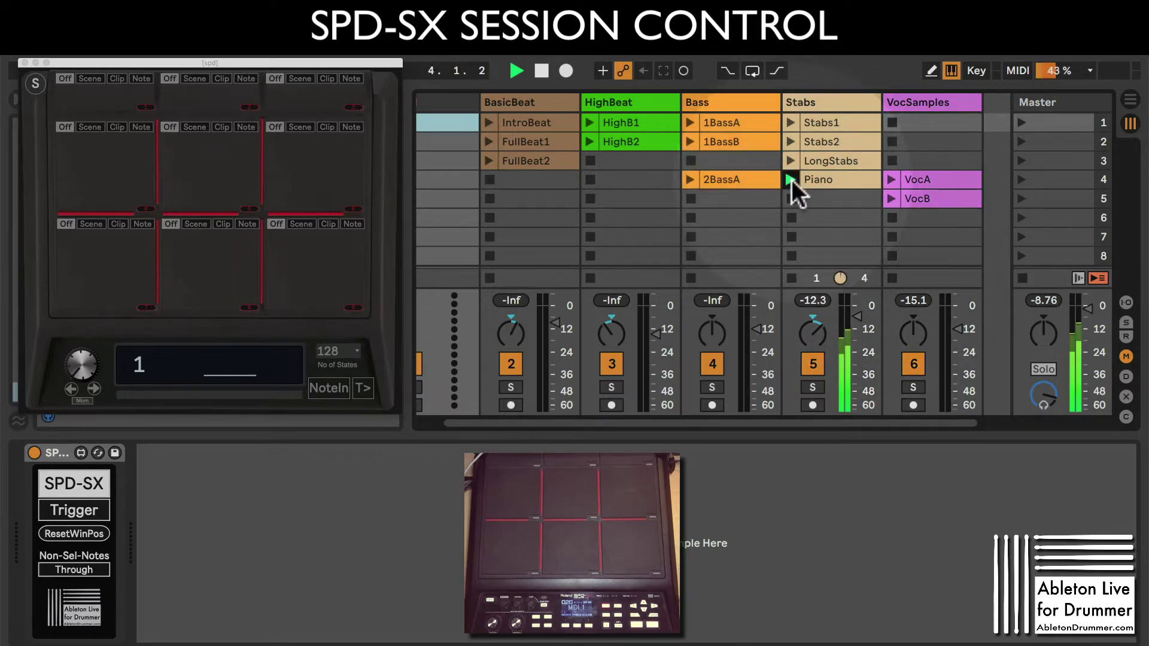
pyautogui.click(790, 141)
pyautogui.click(689, 142)
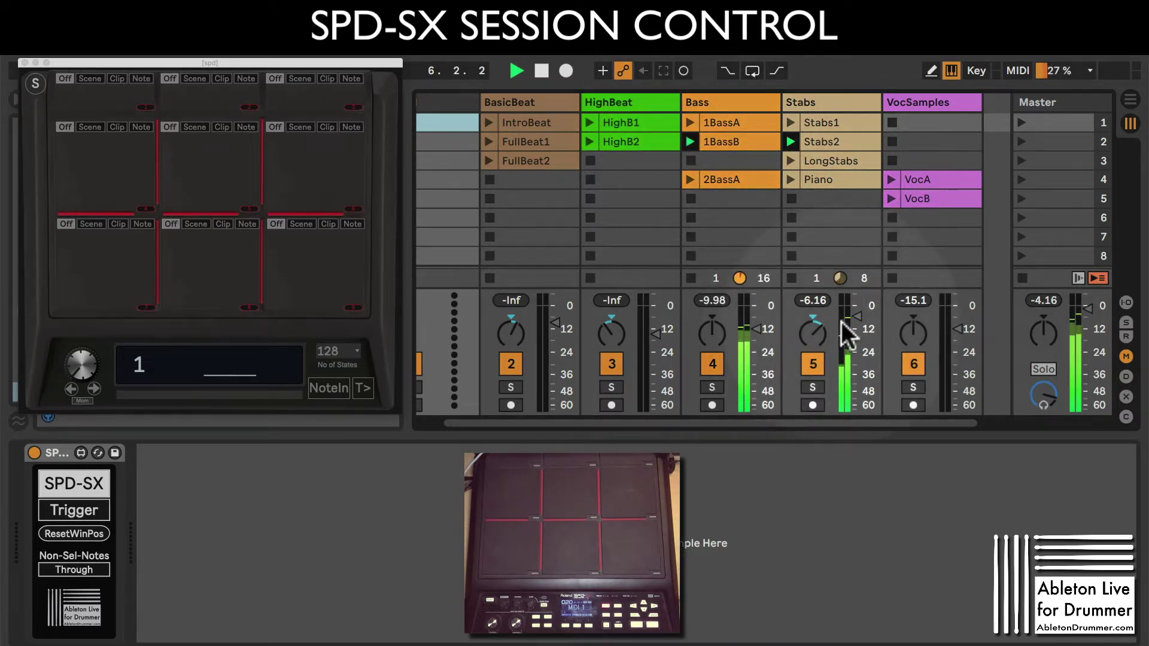
pyautogui.click(1022, 278)
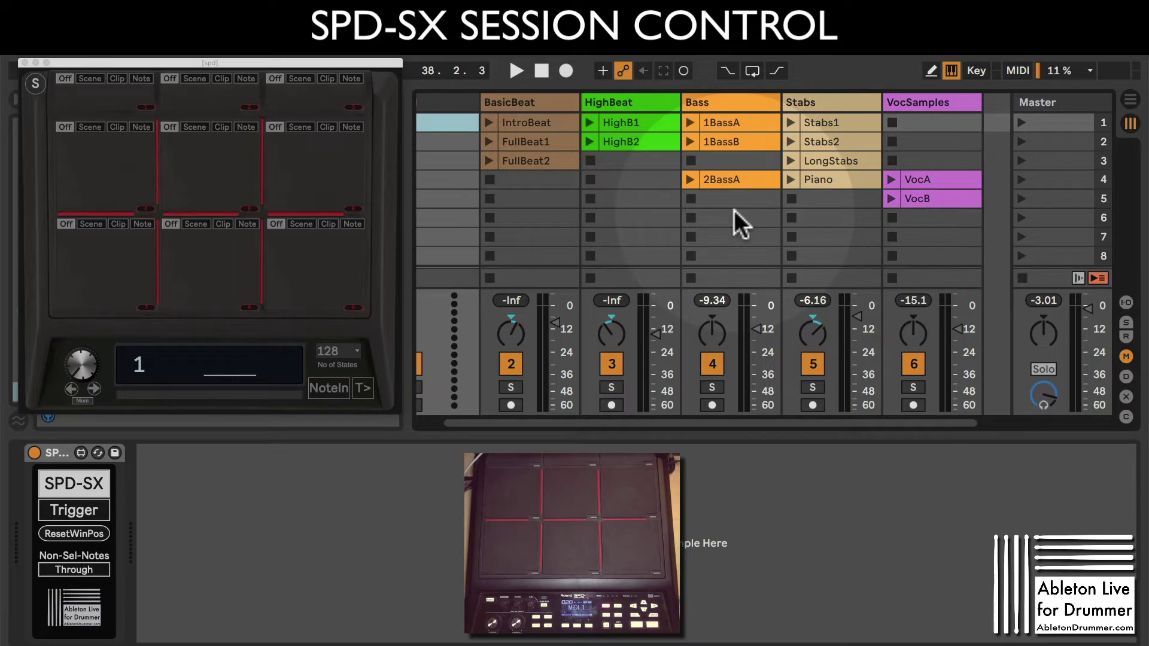
# Select the 1 MIDI track to show its SPD-SX Trigger device.
pyautogui.click(544, 127)
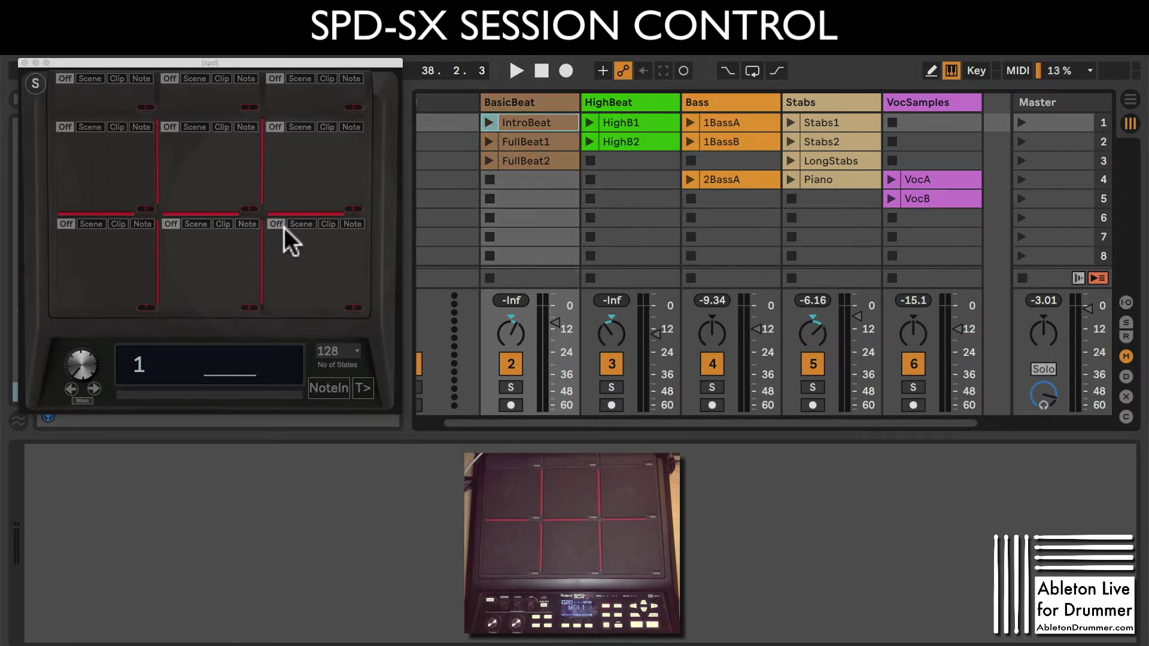
pyautogui.click(340, 391)
pyautogui.click(340, 391)
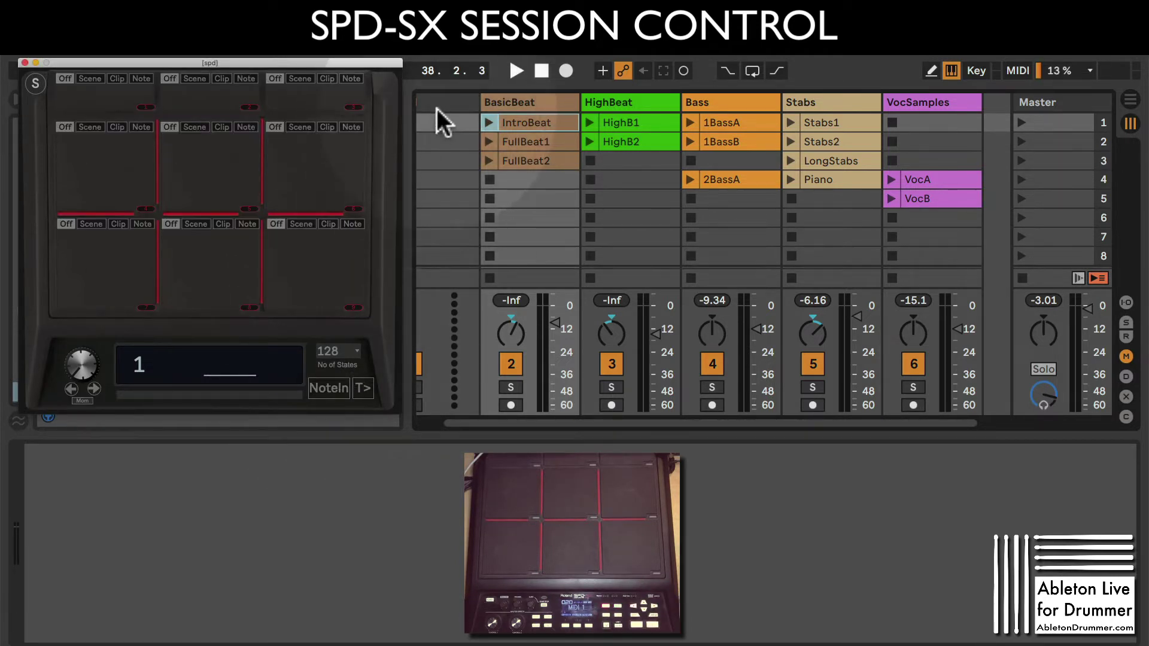
pyautogui.click(468, 104)
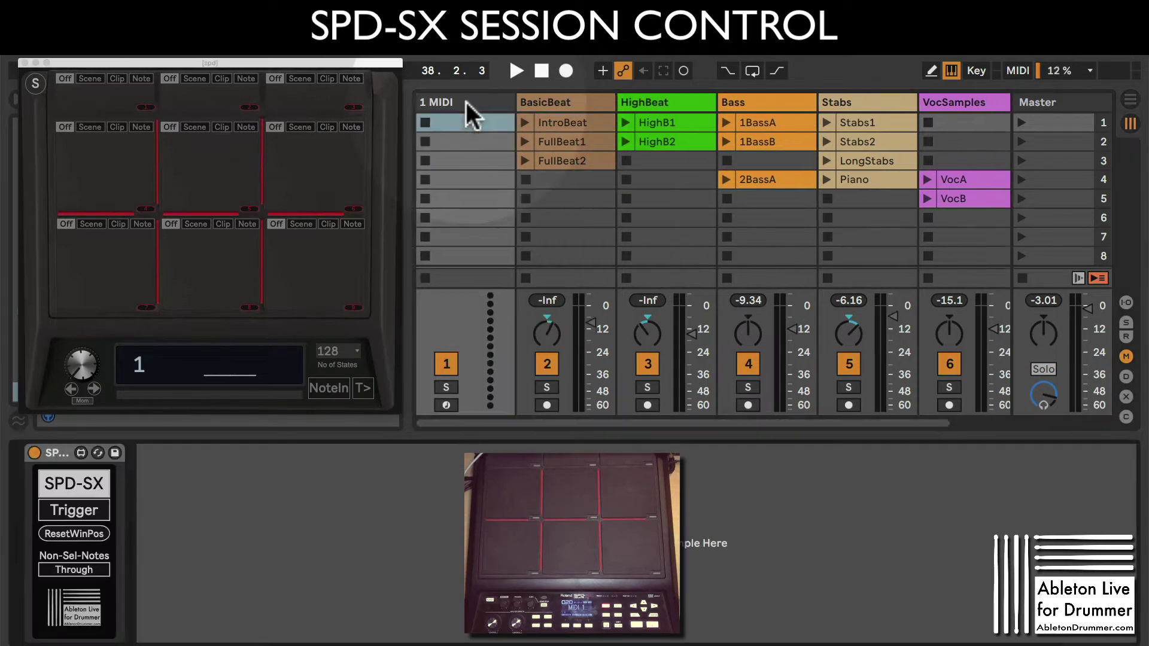
pyautogui.click(65, 491)
pyautogui.click(65, 492)
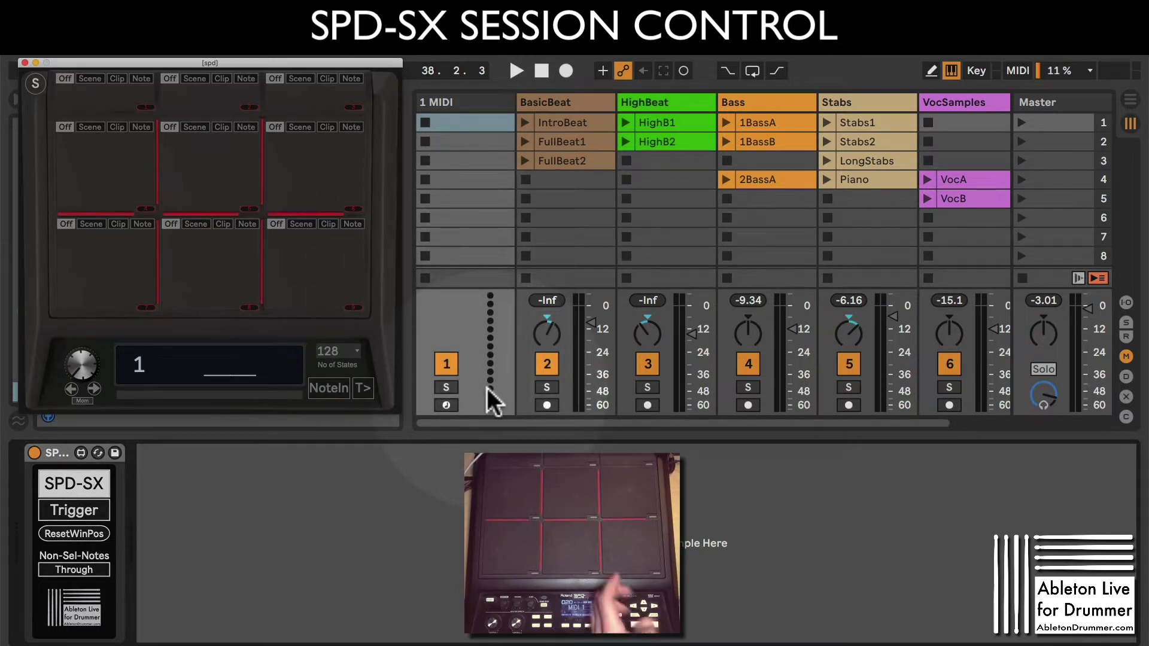
# Set the 1 MIDI track's MIDI From to ESI MIDIMATE eX (Port 1) and its monitoring to In.
pyautogui.click(1125, 303)
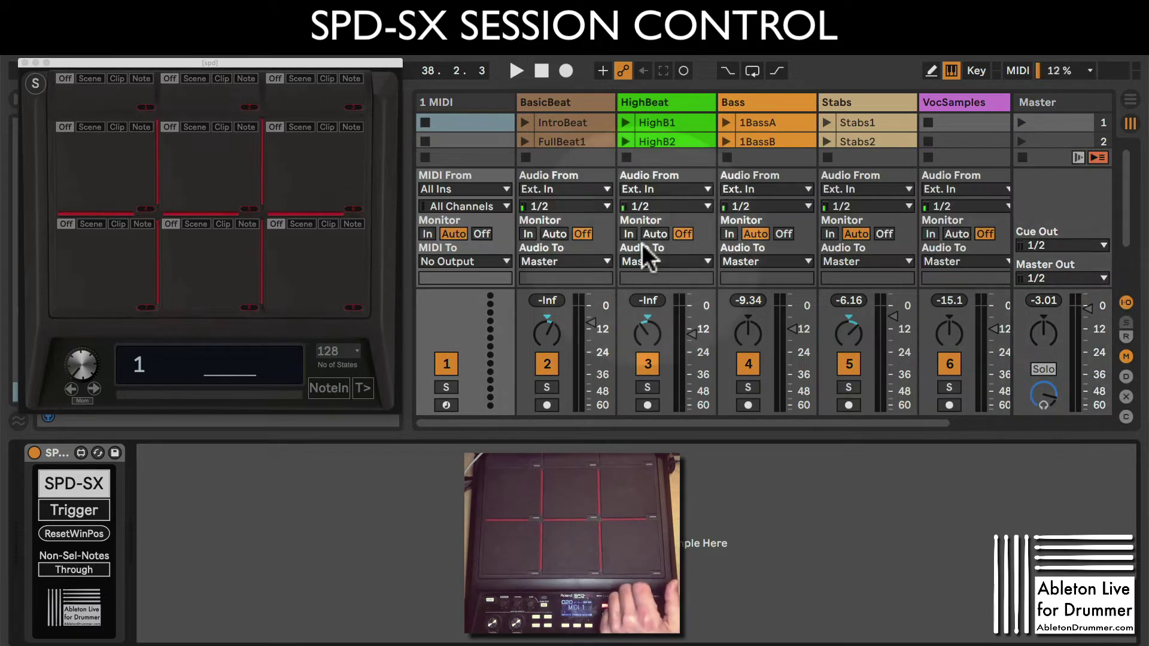
pyautogui.click(464, 190)
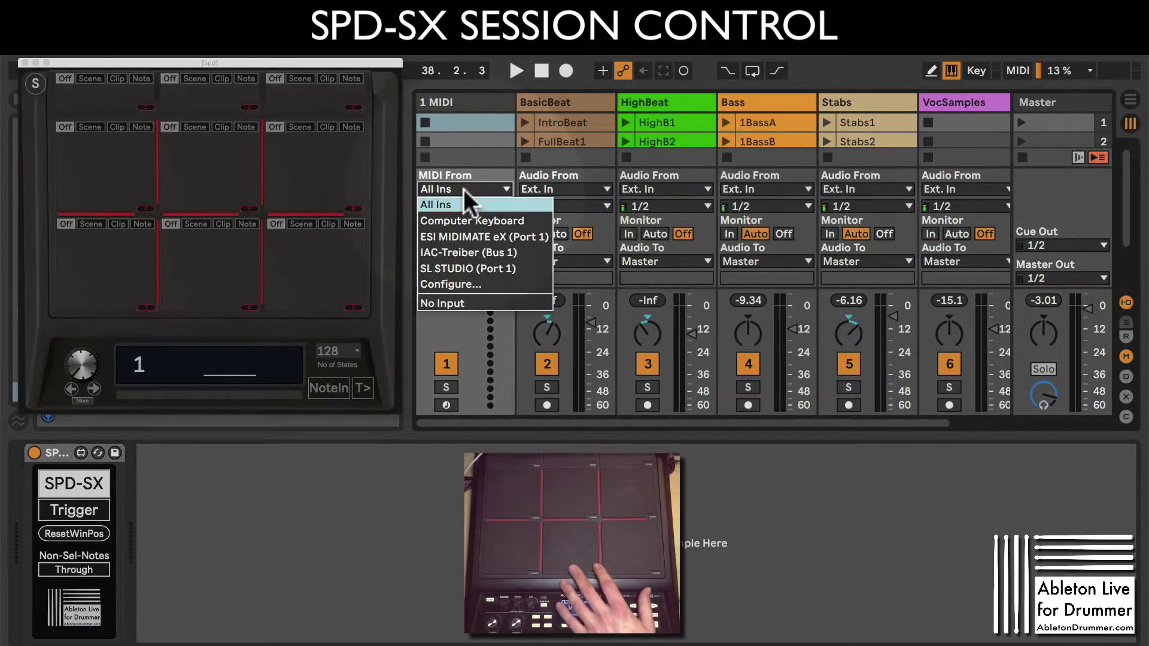
pyautogui.click(472, 236)
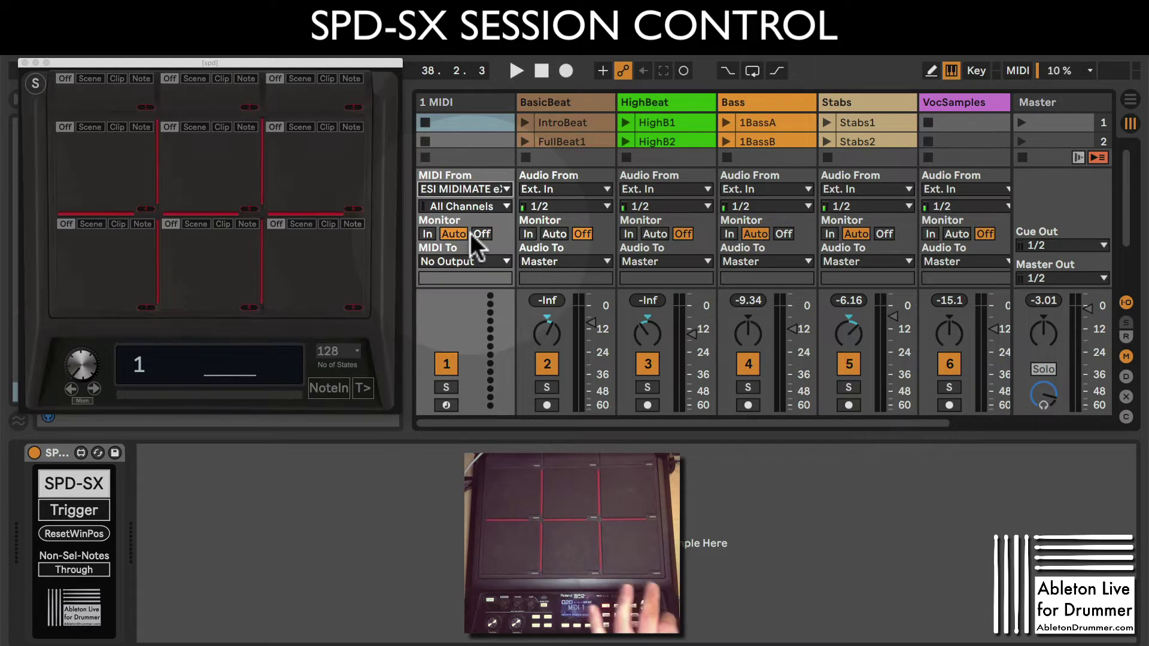
pyautogui.click(427, 234)
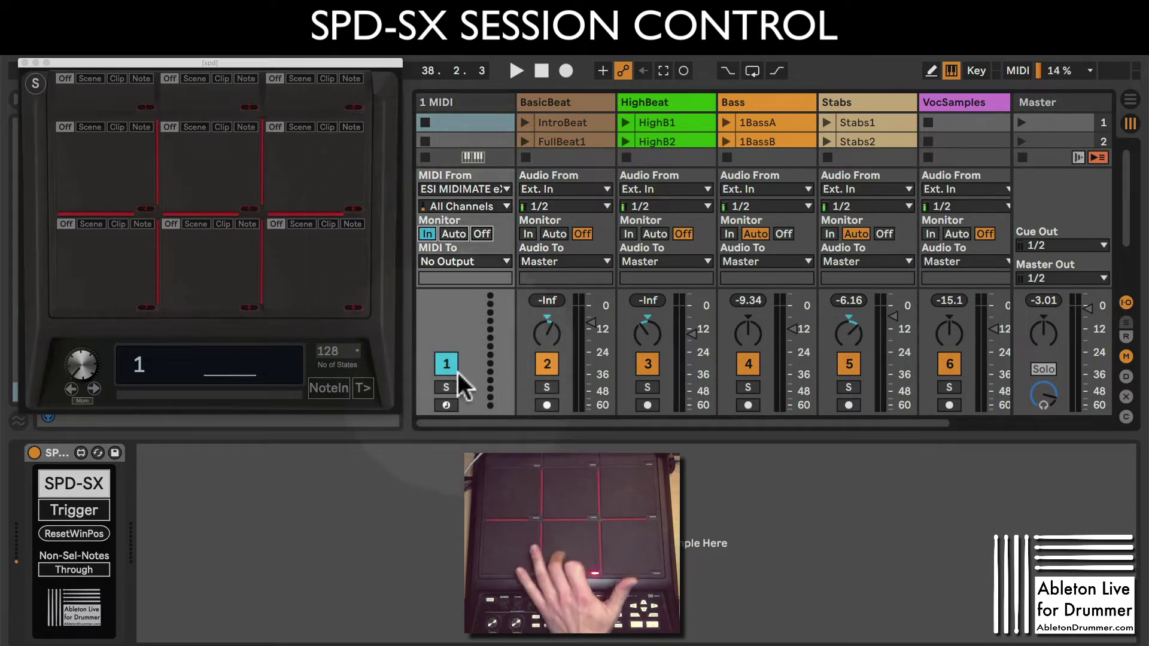
# Try record-arming the 1 MIDI track, then disarm it again.
pyautogui.click(446, 406)
pyautogui.click(446, 405)
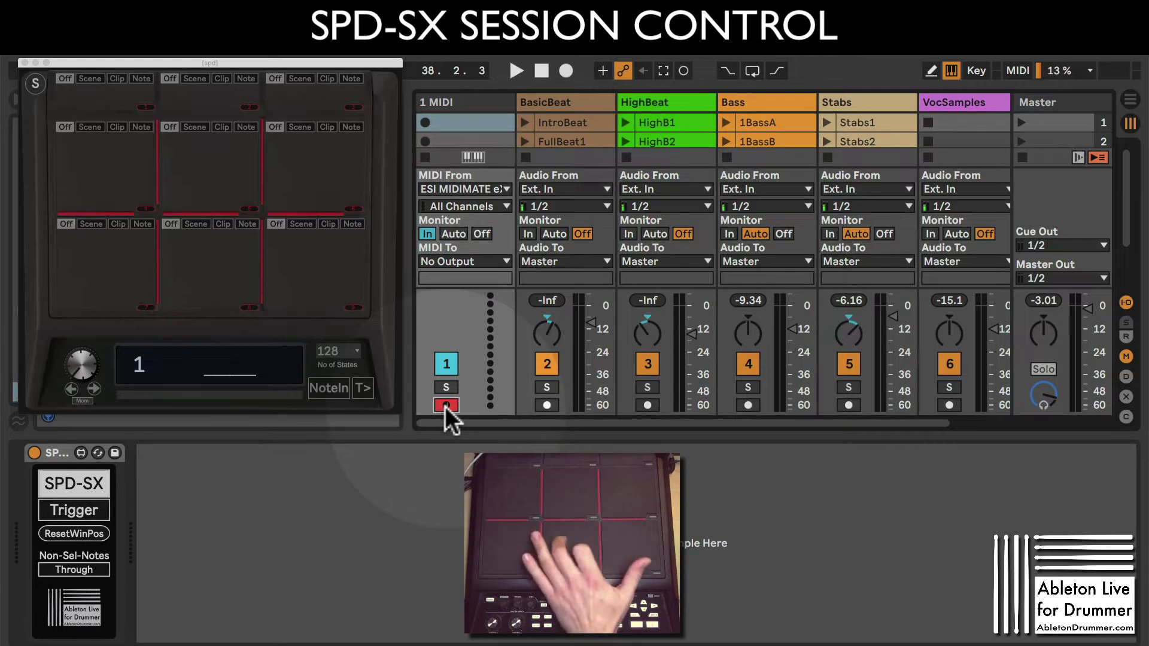
pyautogui.click(445, 405)
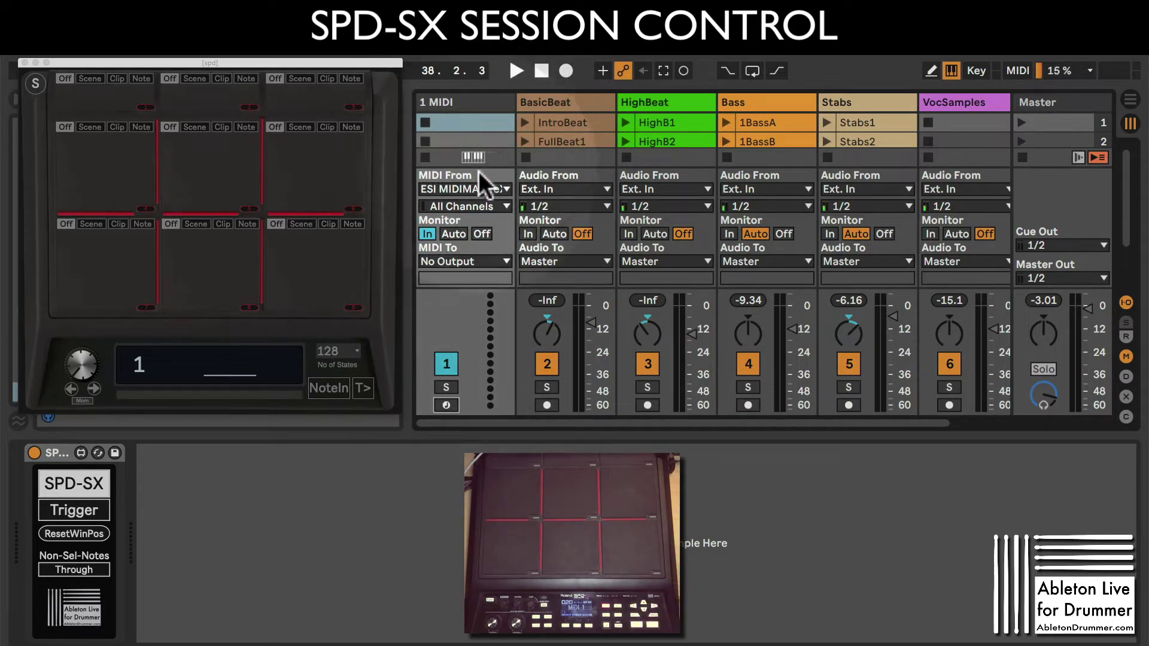
pyautogui.click(446, 405)
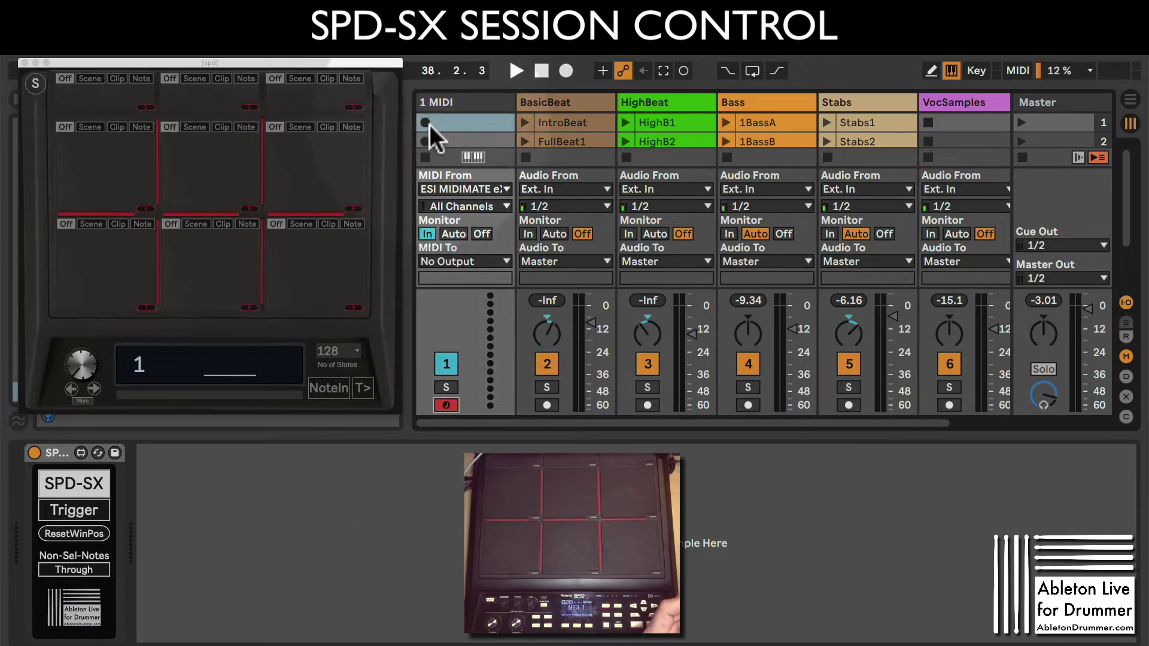
pyautogui.click(444, 405)
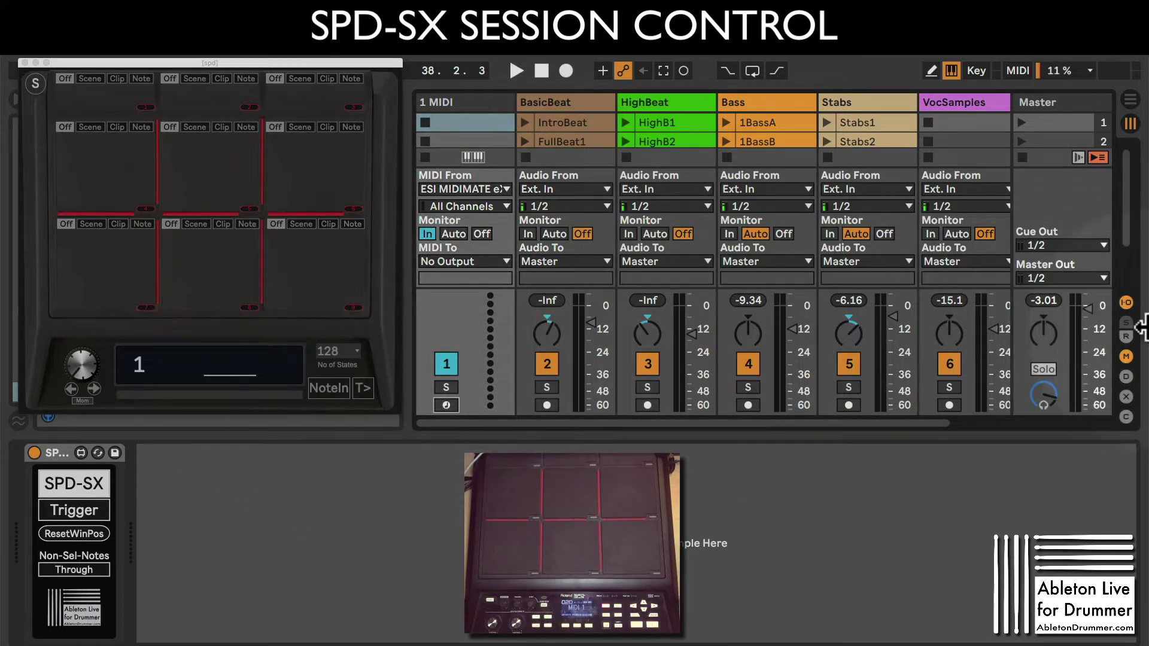
# Hide the tracks' input and output routing and show the NoteIn settings of the SPD-SX pads.
pyautogui.click(1125, 302)
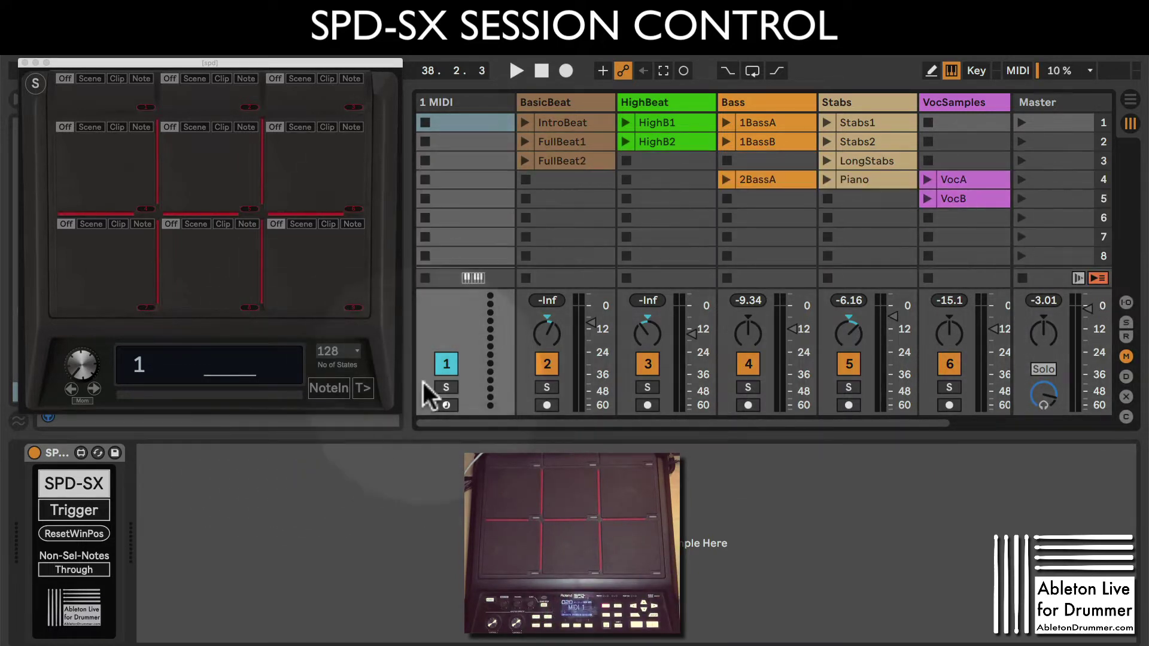
pyautogui.click(325, 392)
pyautogui.click(328, 388)
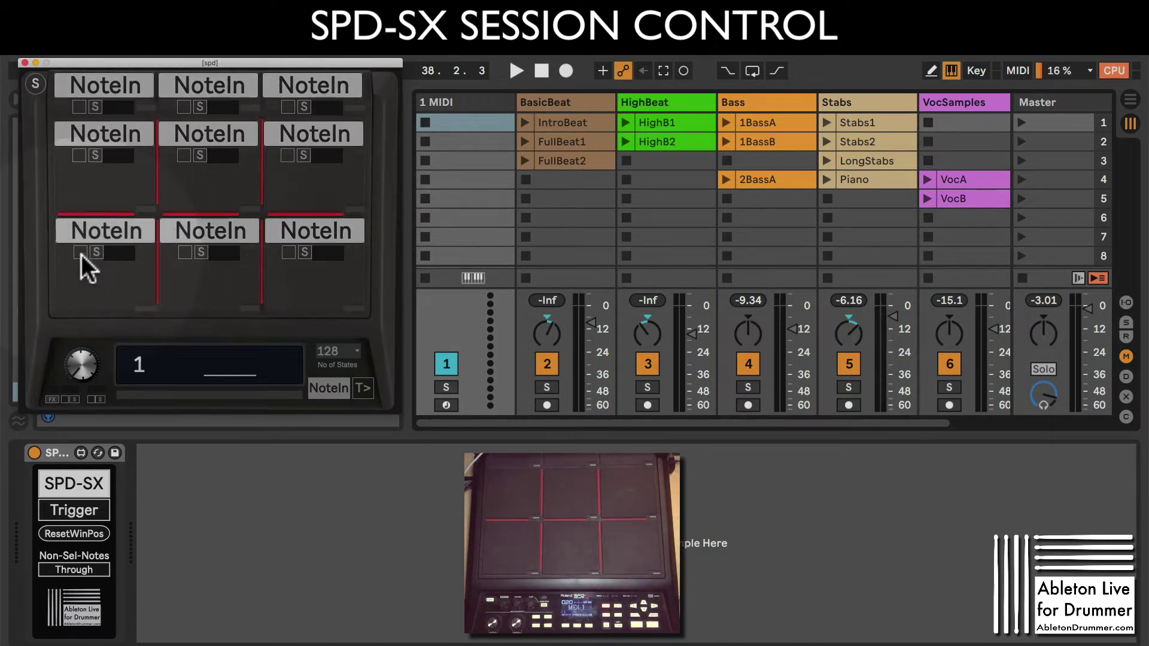
pyautogui.click(336, 388)
pyautogui.click(336, 386)
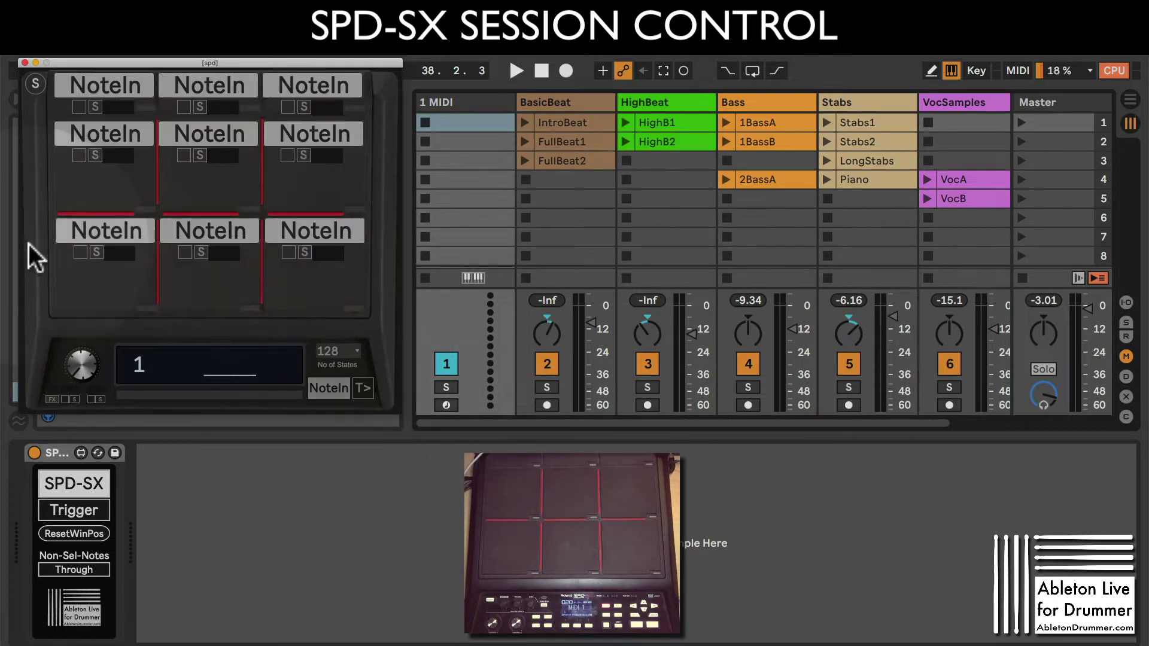
# Learn the pads' input notes as C1, C#1, D1 for the bottom row and D#1, G1, F1 for the middle row, then leave NoteIn.
pyautogui.click(81, 251)
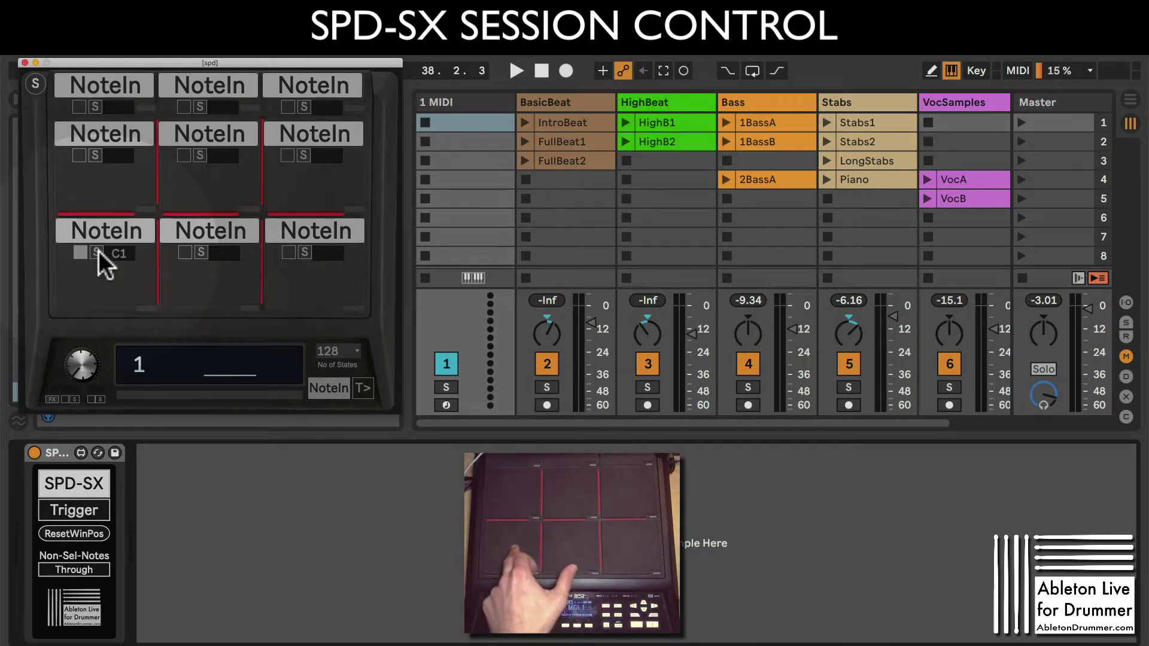
pyautogui.click(185, 251)
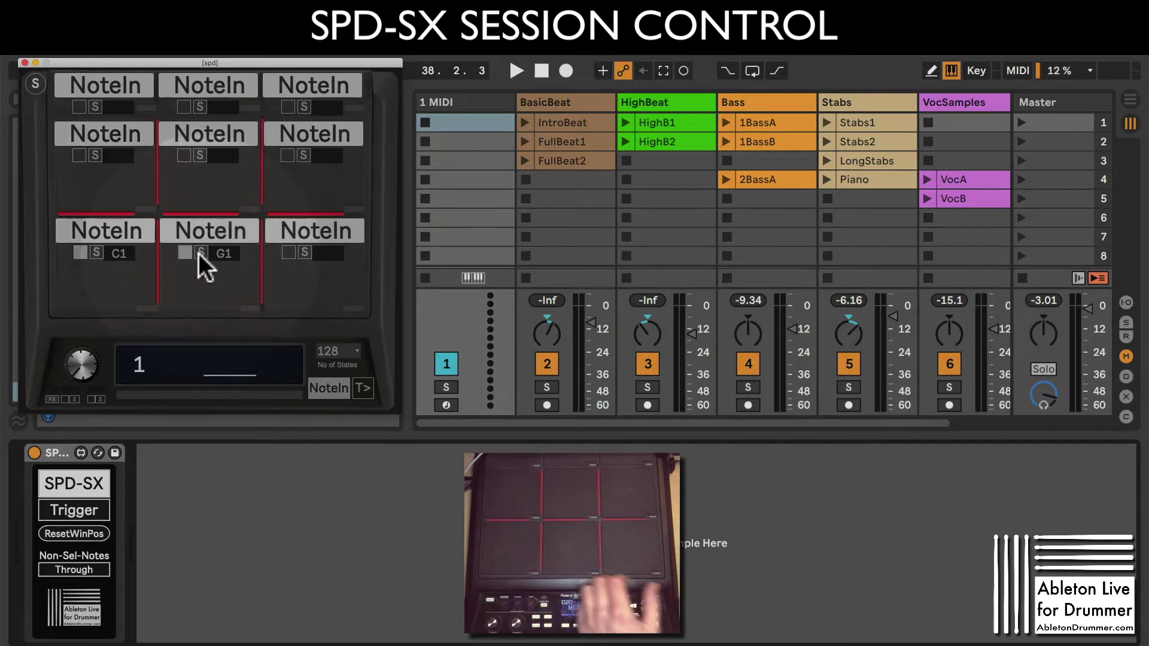
pyautogui.click(287, 252)
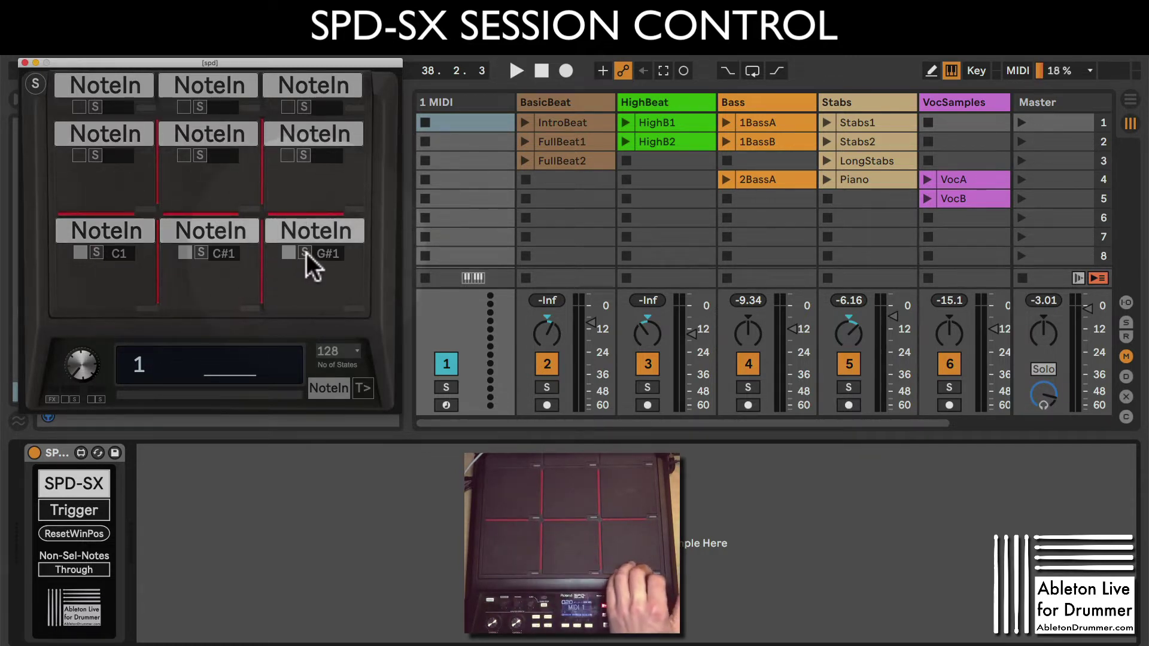
pyautogui.click(79, 154)
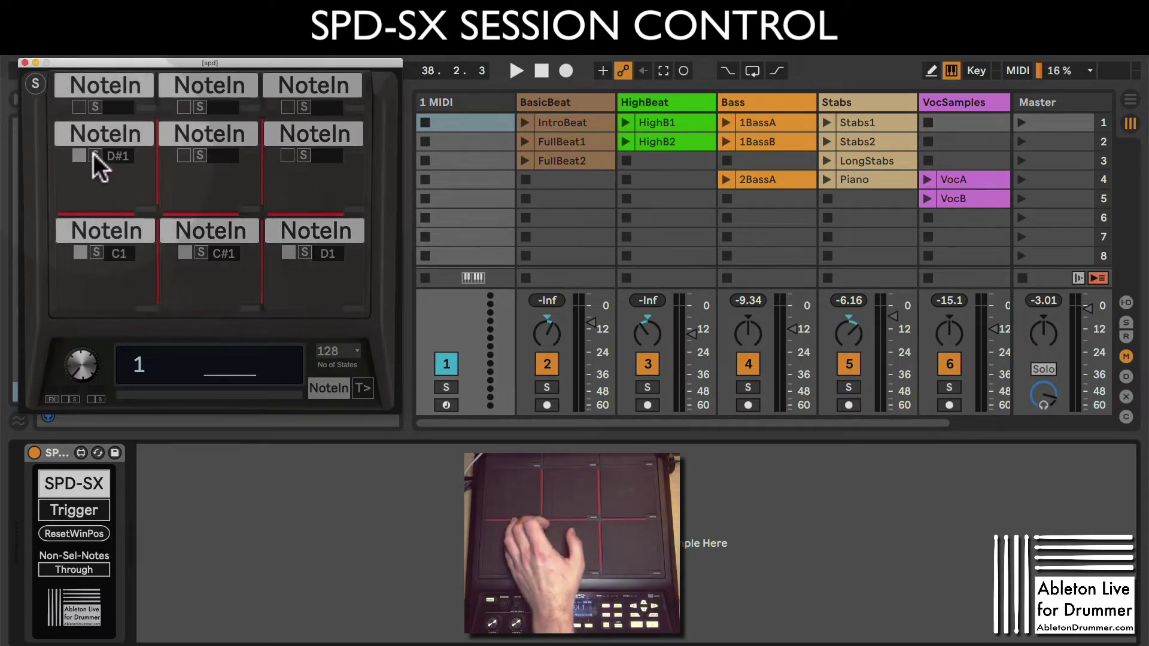
pyautogui.click(183, 157)
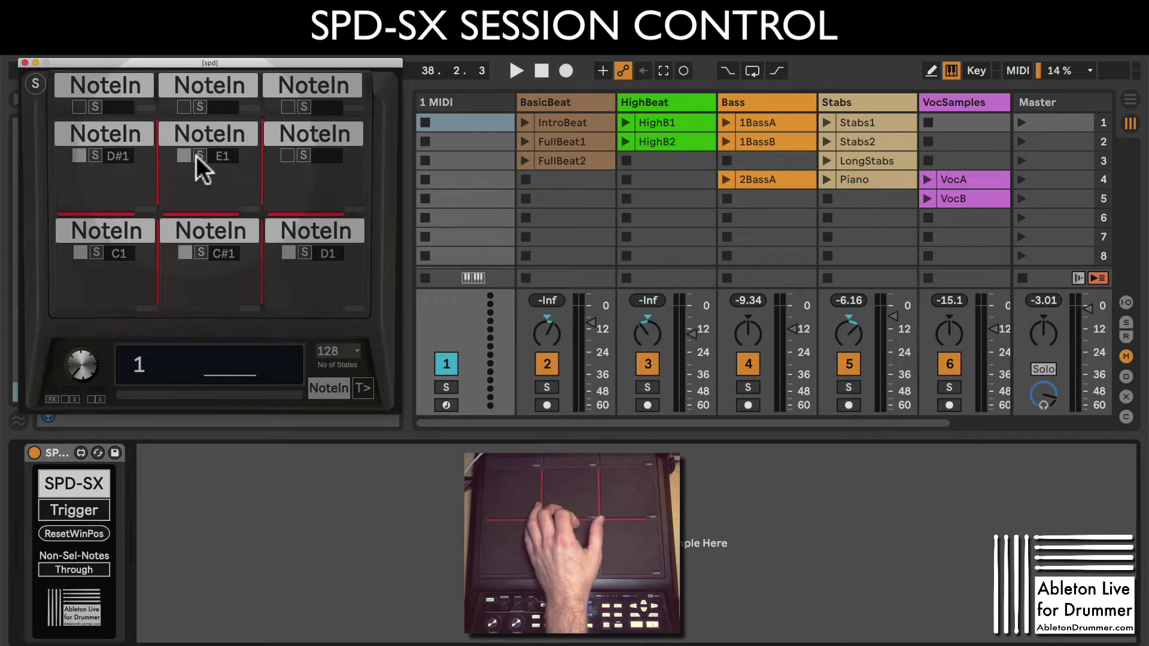
pyautogui.click(287, 155)
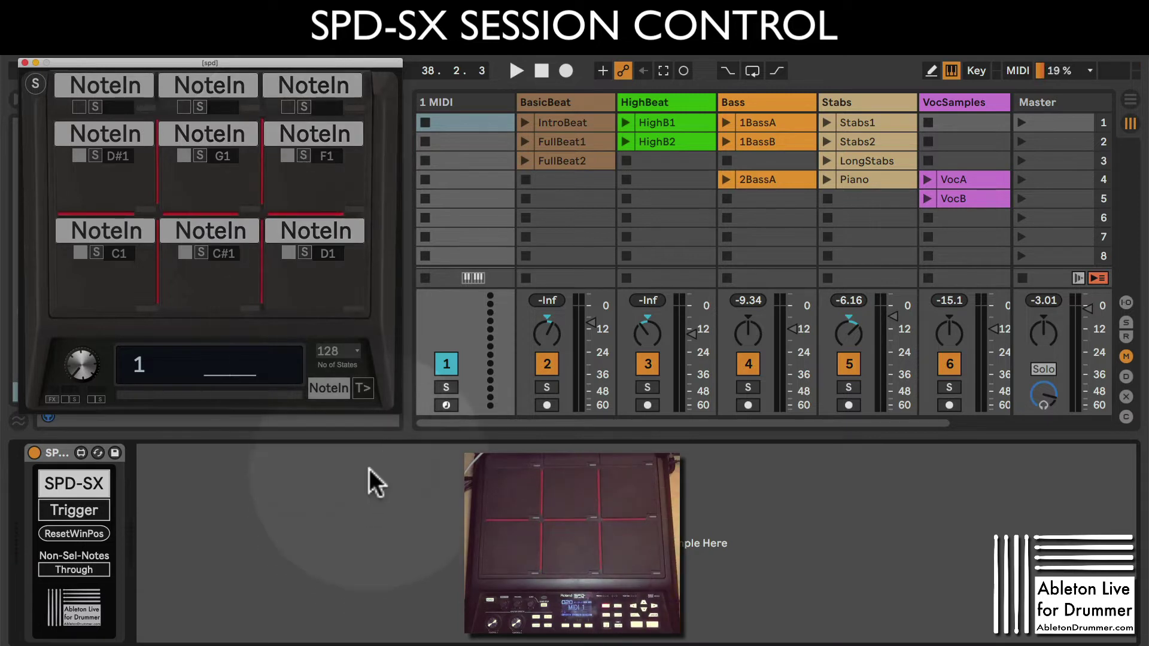
pyautogui.click(326, 386)
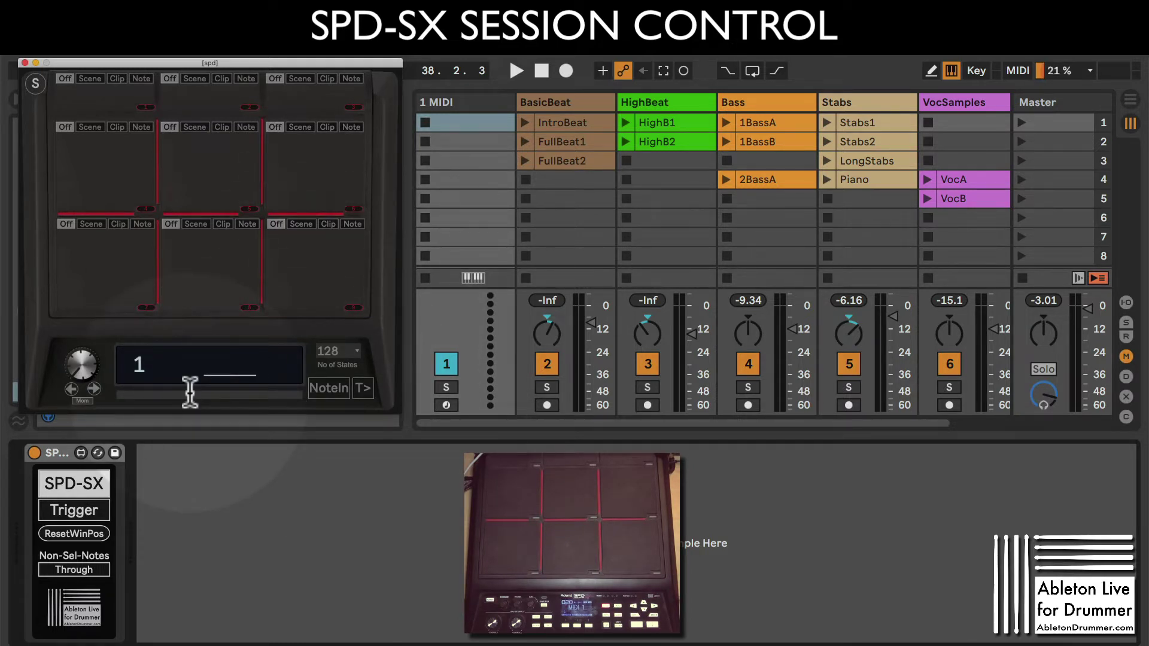
# Set all three middle-row pads and the first two bottom-row pads to Clip mode.
pyautogui.click(116, 127)
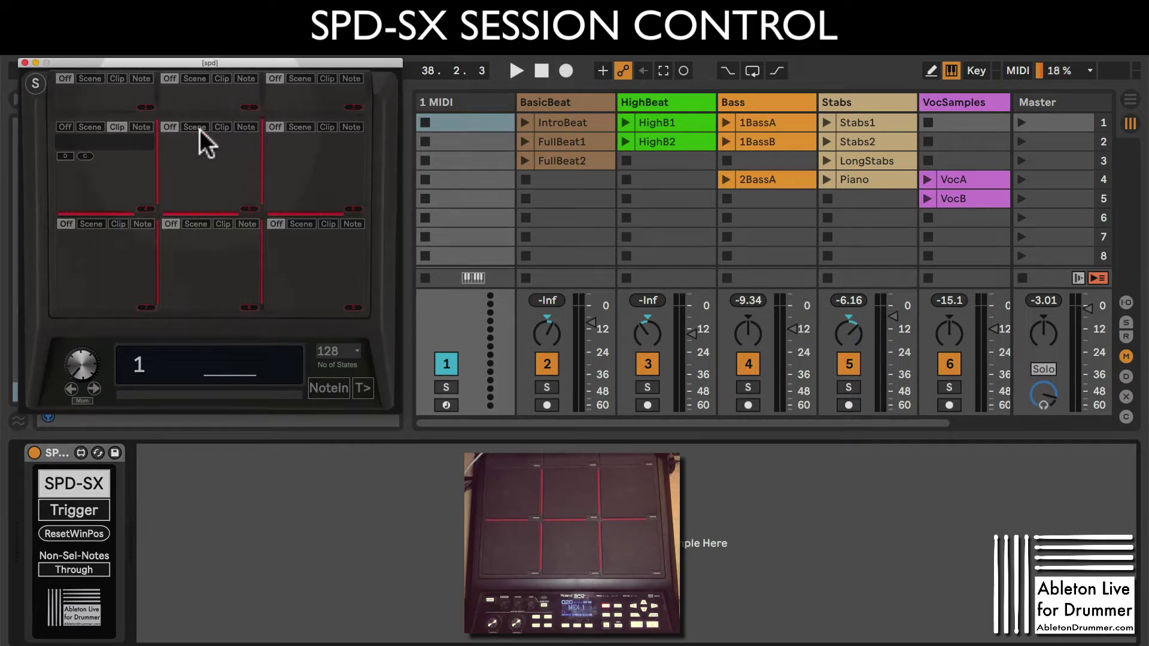
pyautogui.click(222, 126)
pyautogui.click(328, 126)
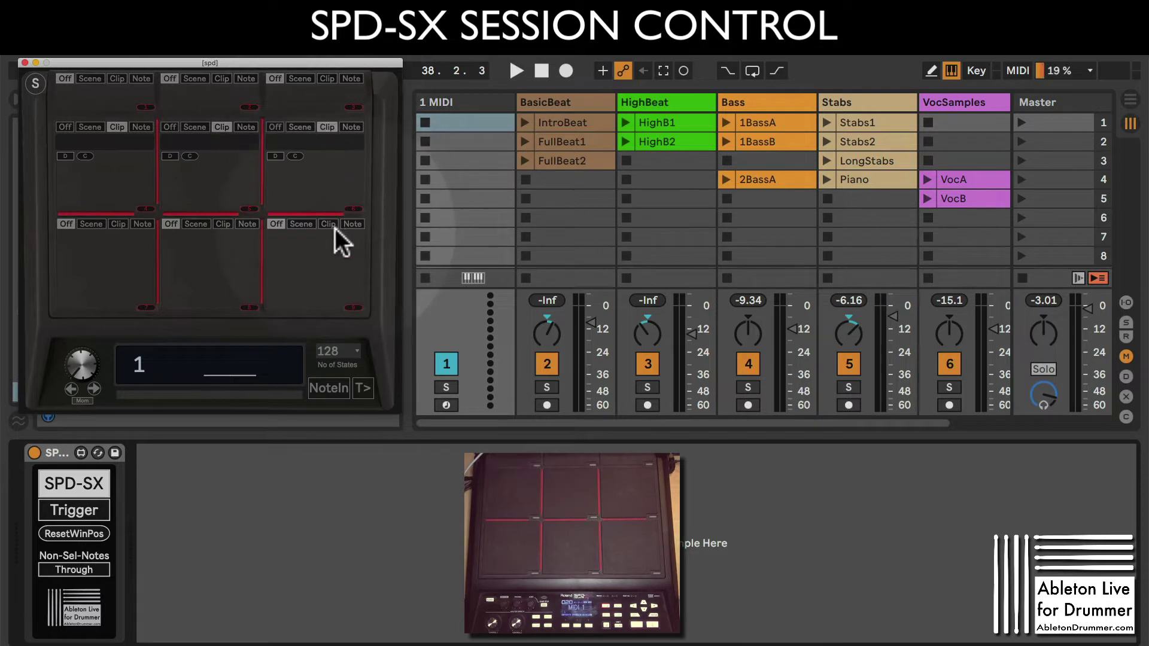
pyautogui.click(223, 225)
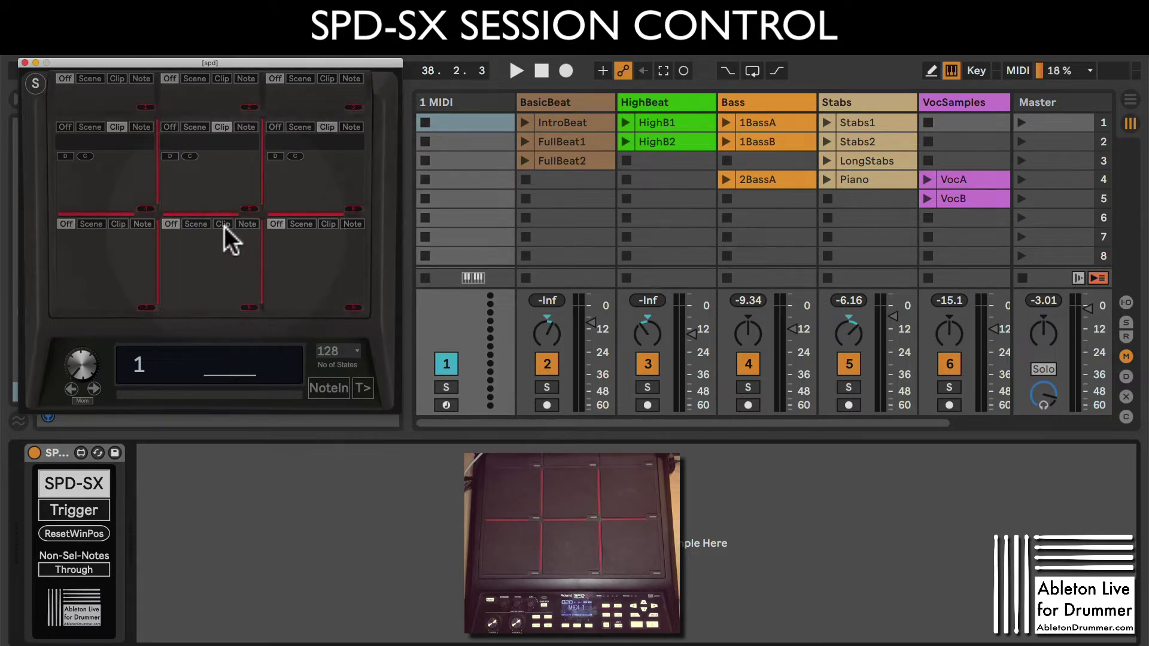
pyautogui.click(114, 223)
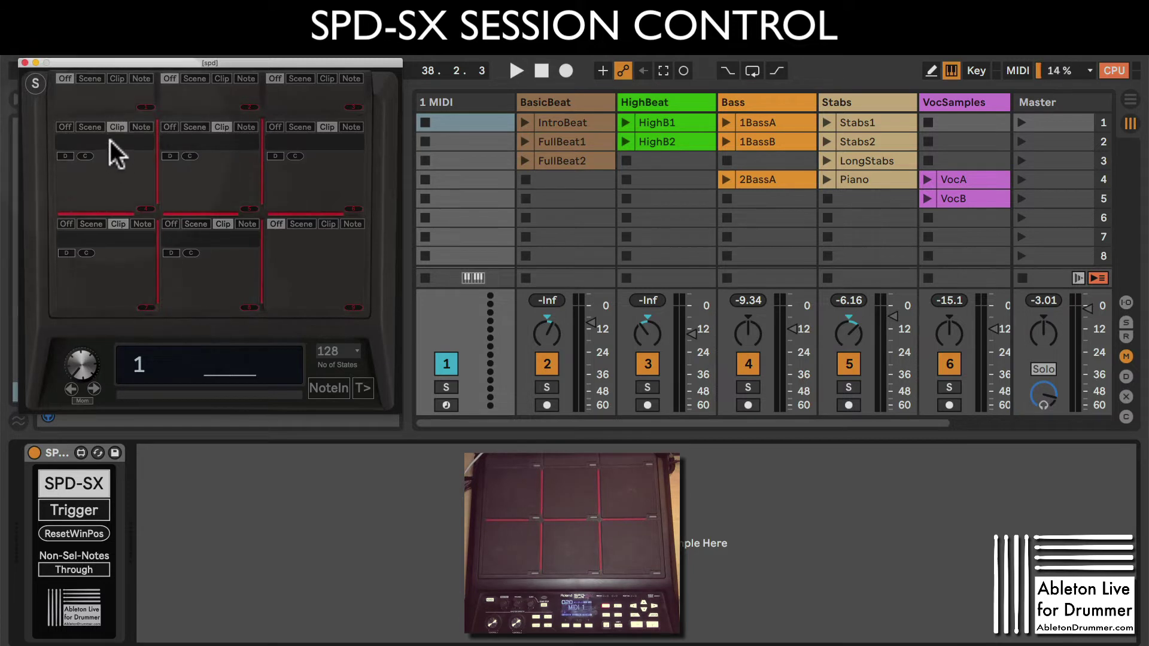
# Assign the IntroBeat clip to the first pad in the middle row.
pyautogui.click(582, 127)
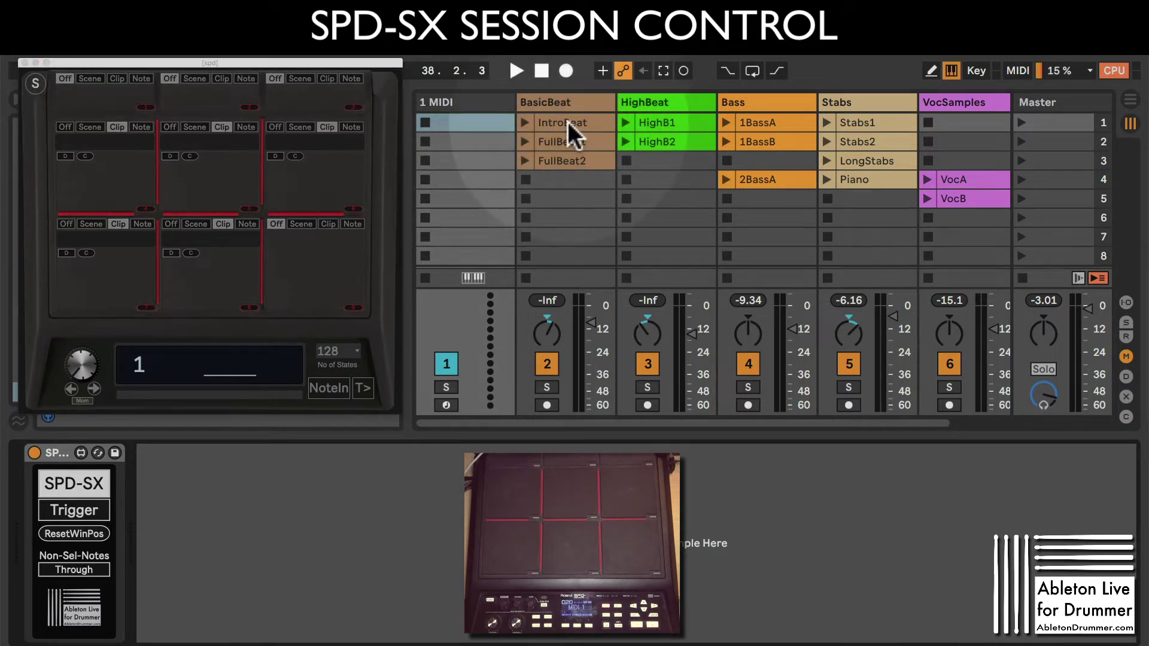
pyautogui.click(569, 124)
pyautogui.click(47, 175)
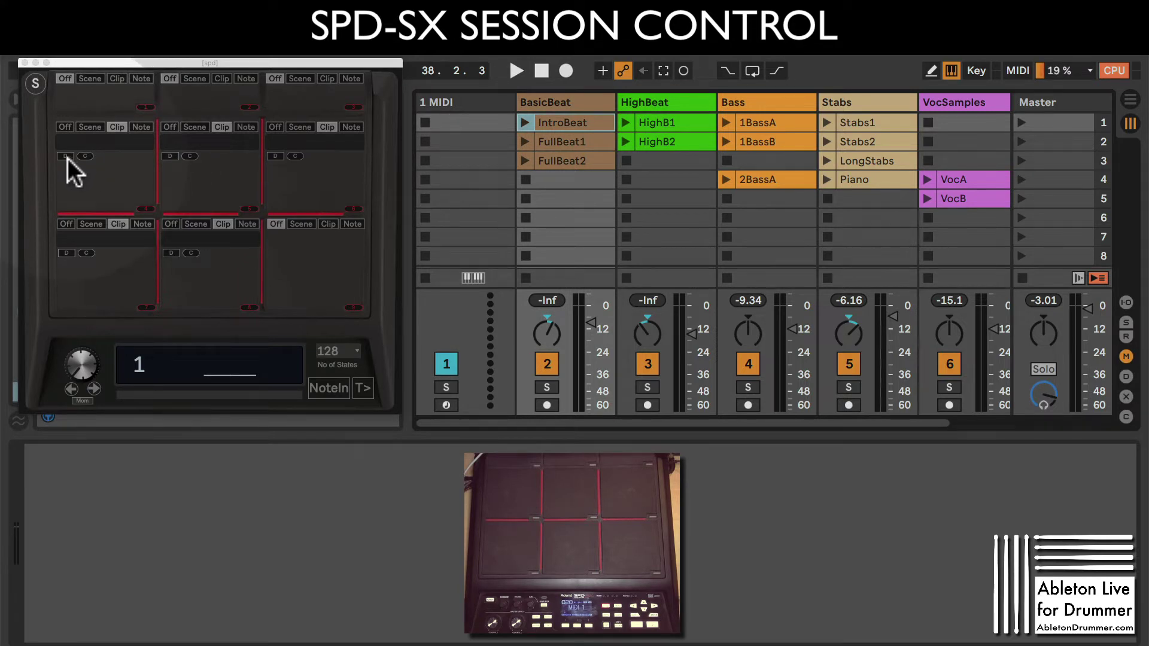
pyautogui.click(67, 157)
pyautogui.click(67, 157)
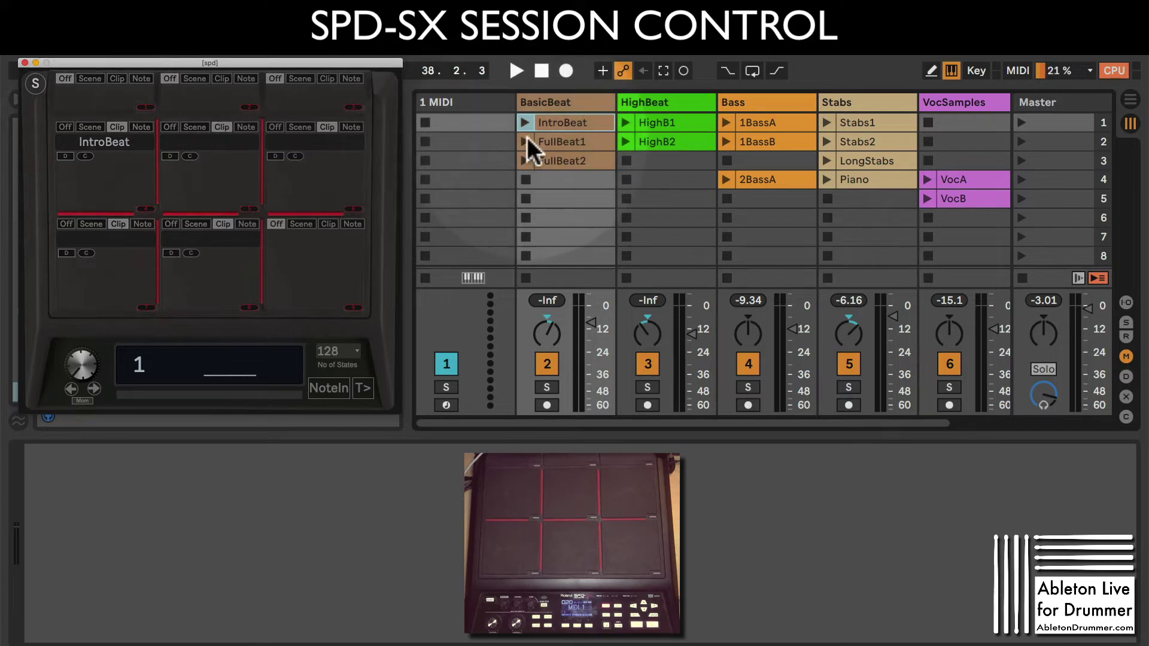
# Assign the FullBeat1 clip to the first pad in the bottom row and stop the playback it triggers.
pyautogui.click(568, 142)
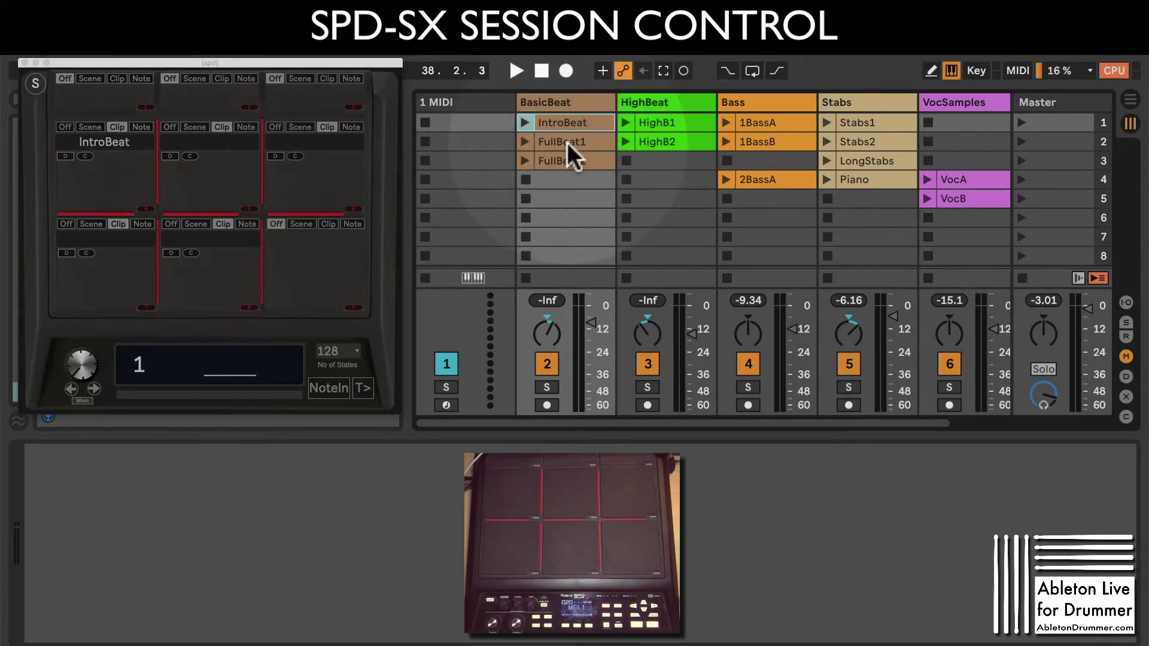
pyautogui.click(567, 142)
pyautogui.click(67, 253)
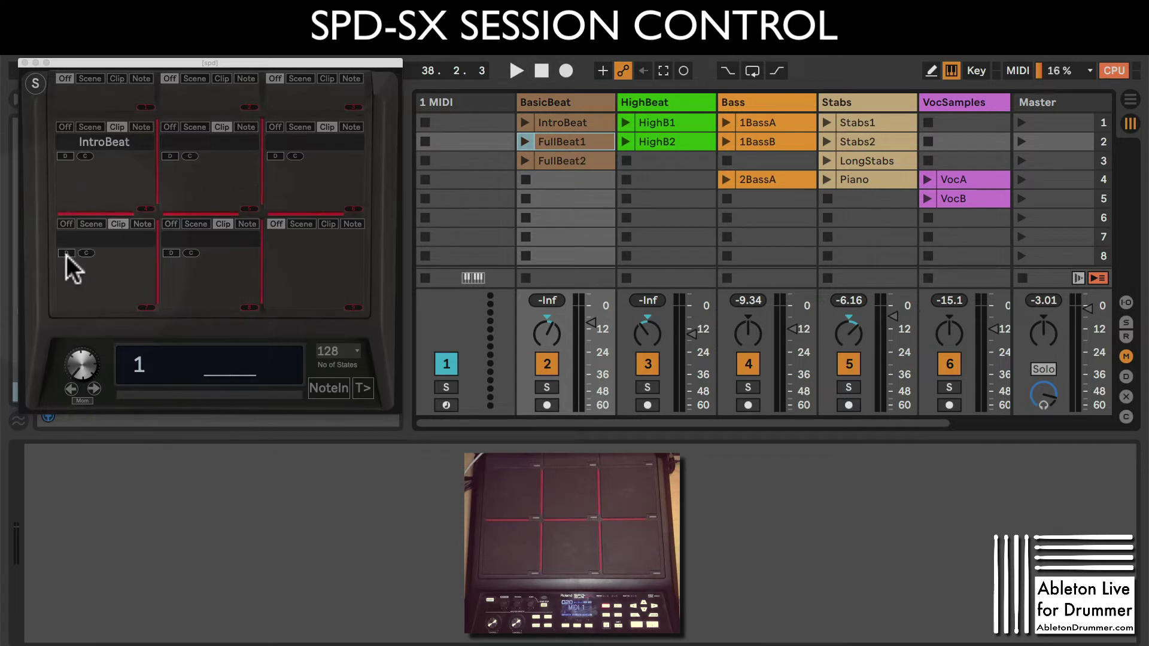
pyautogui.click(66, 254)
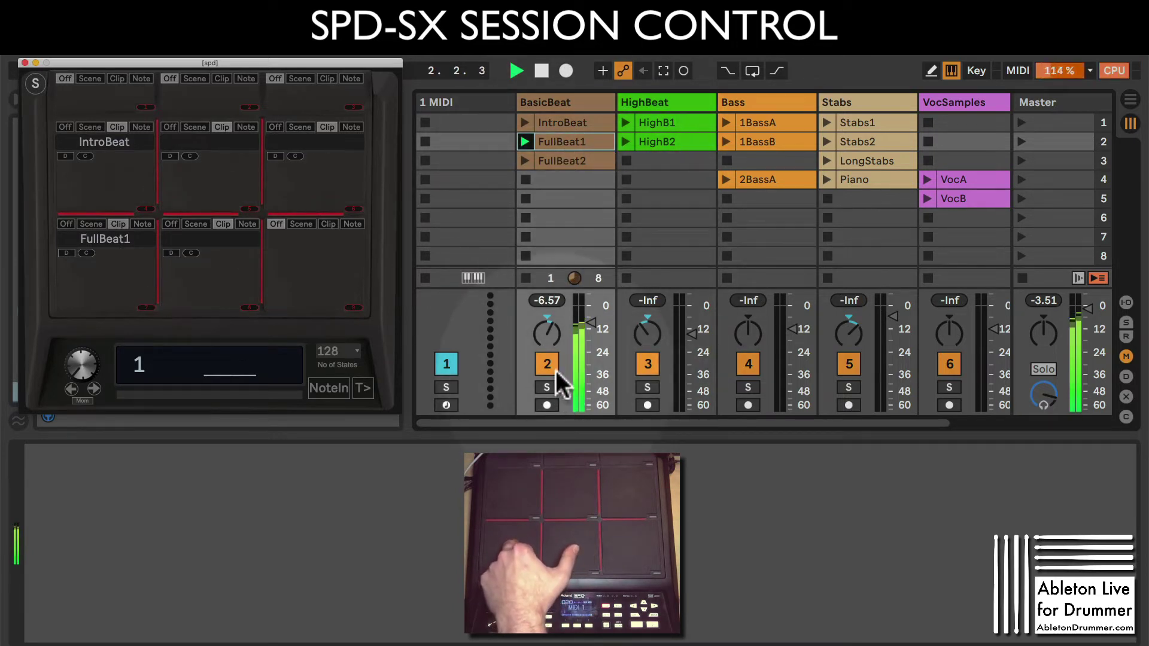
pyautogui.press('b')
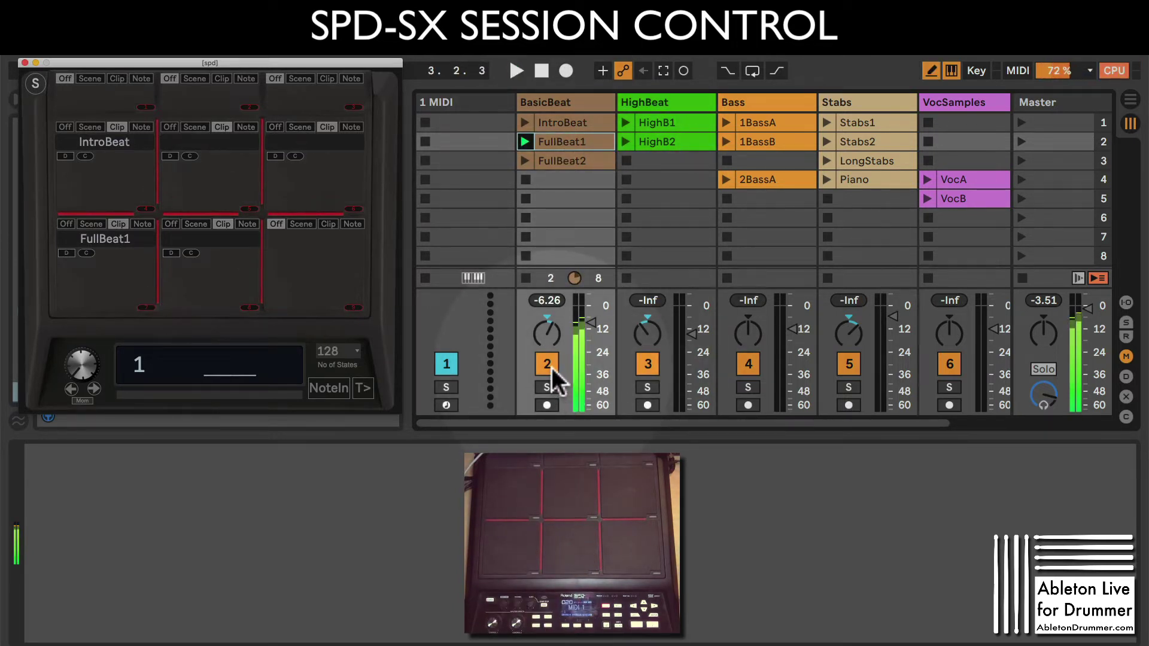
pyautogui.press('space')
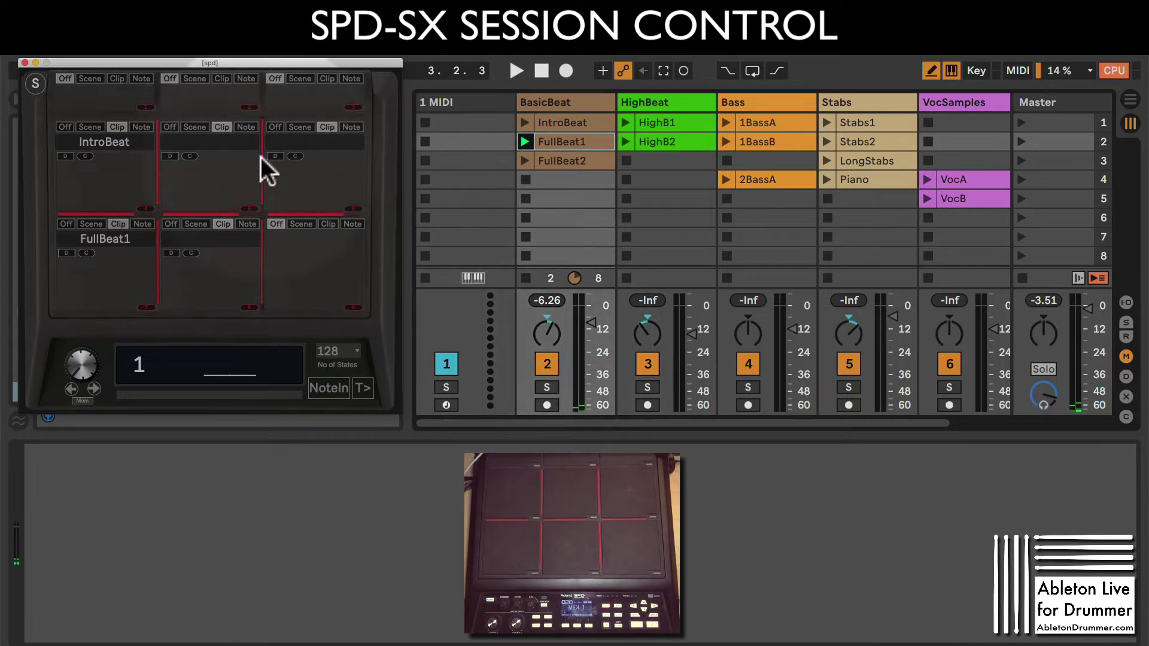
# Assign the 1BassA clip to the second pad in the middle row.
pyautogui.click(676, 123)
pyautogui.click(676, 124)
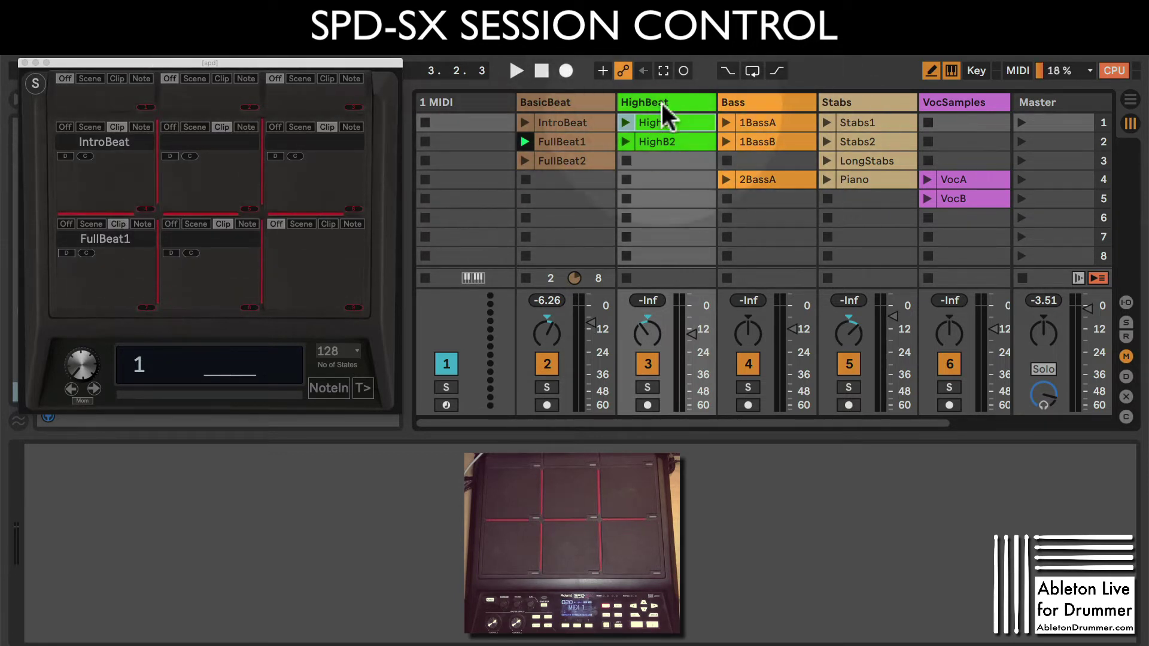
pyautogui.click(768, 122)
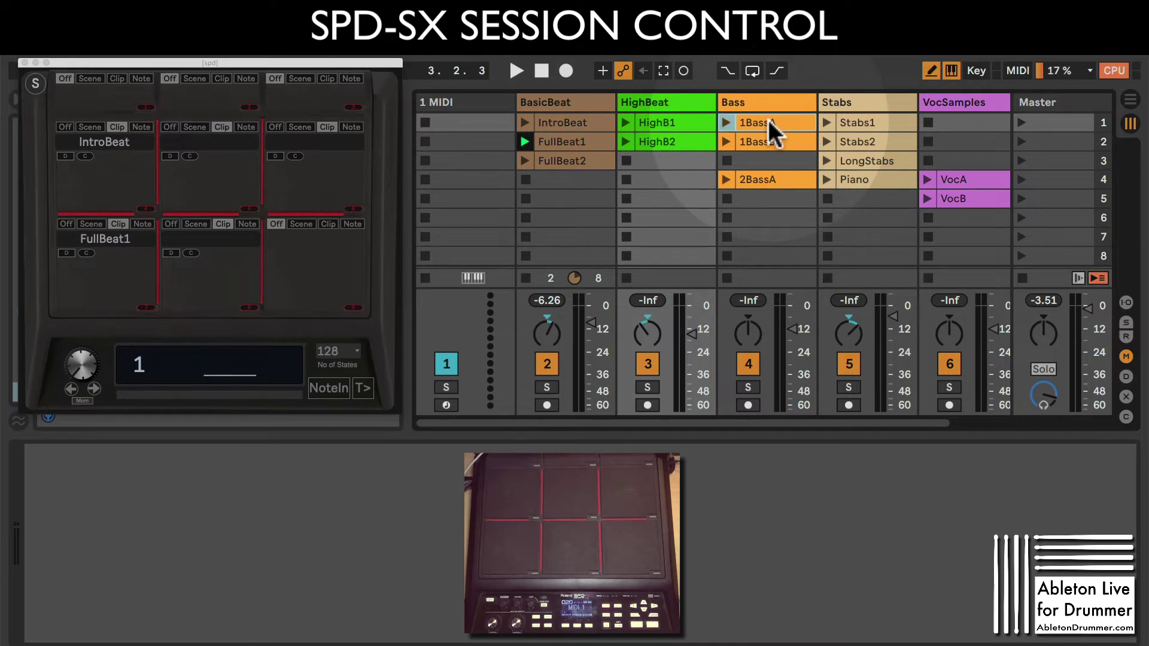
pyautogui.click(171, 154)
pyautogui.click(171, 156)
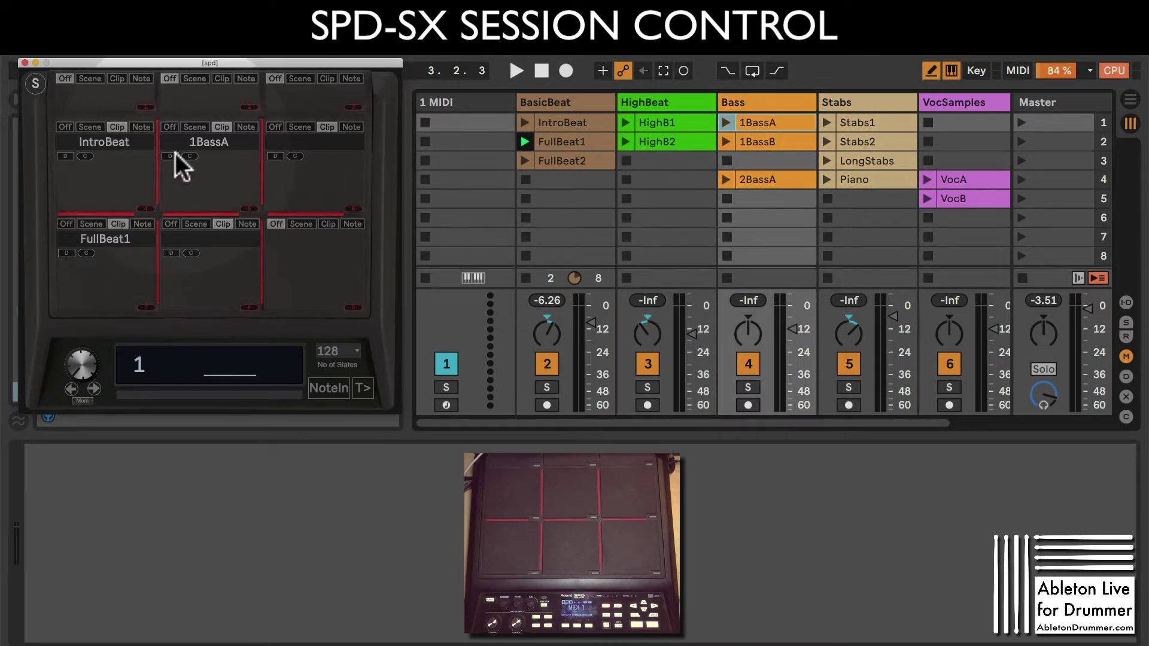
# Assign the 1BassB clip to the second pad in the bottom row.
pyautogui.click(779, 135)
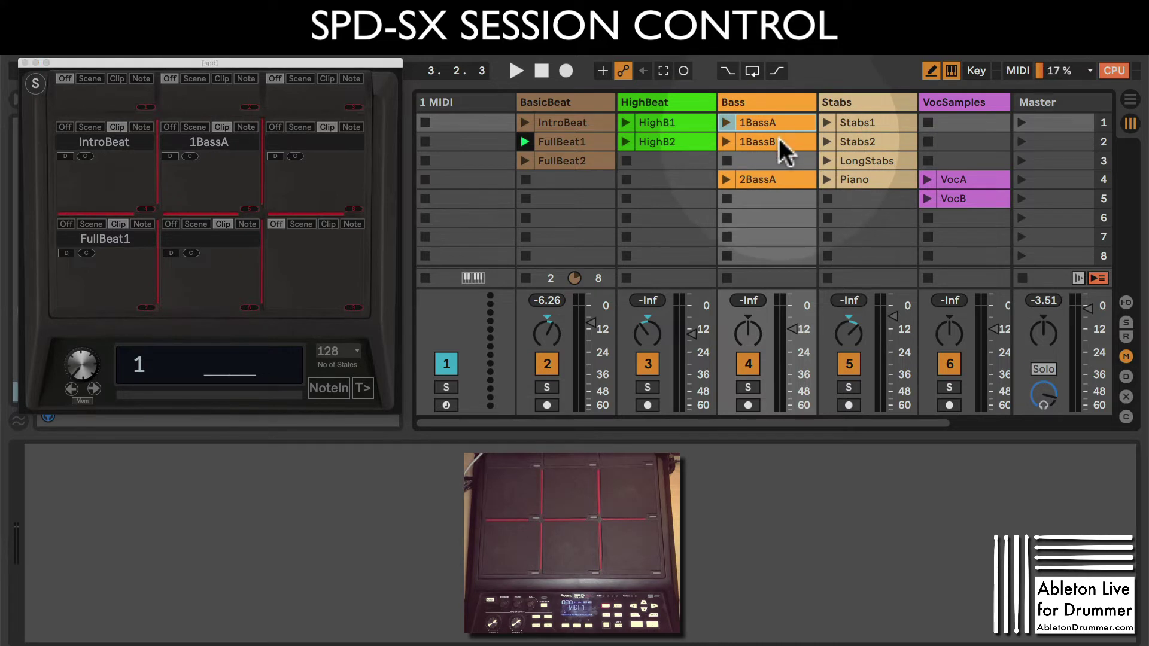
pyautogui.click(779, 138)
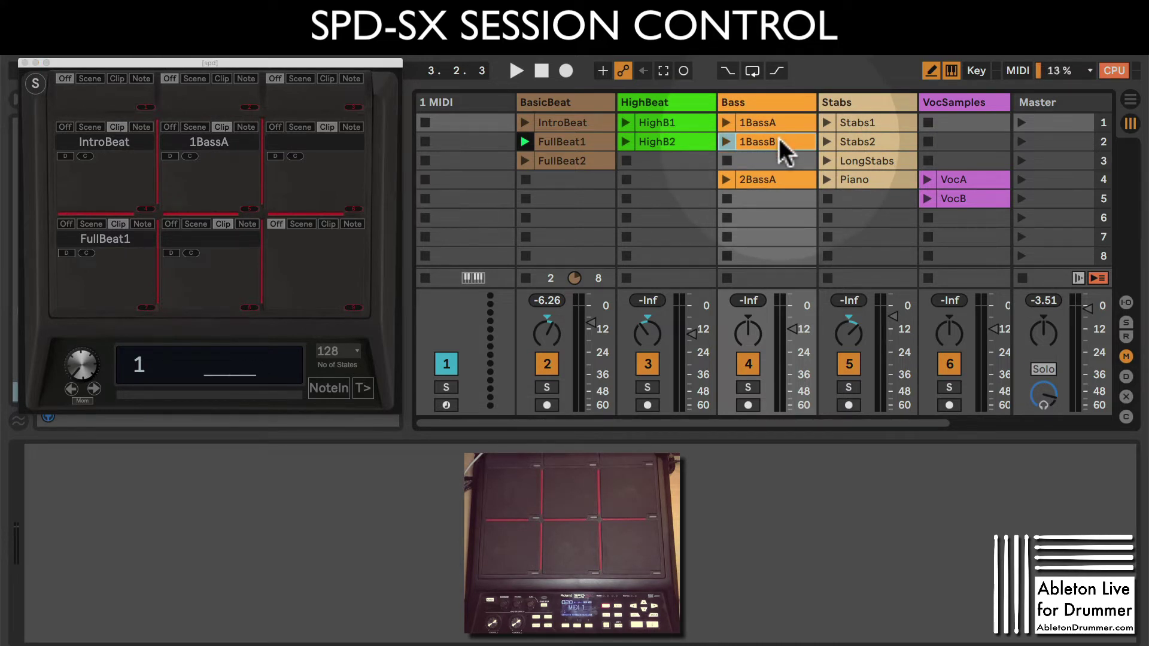
pyautogui.click(170, 253)
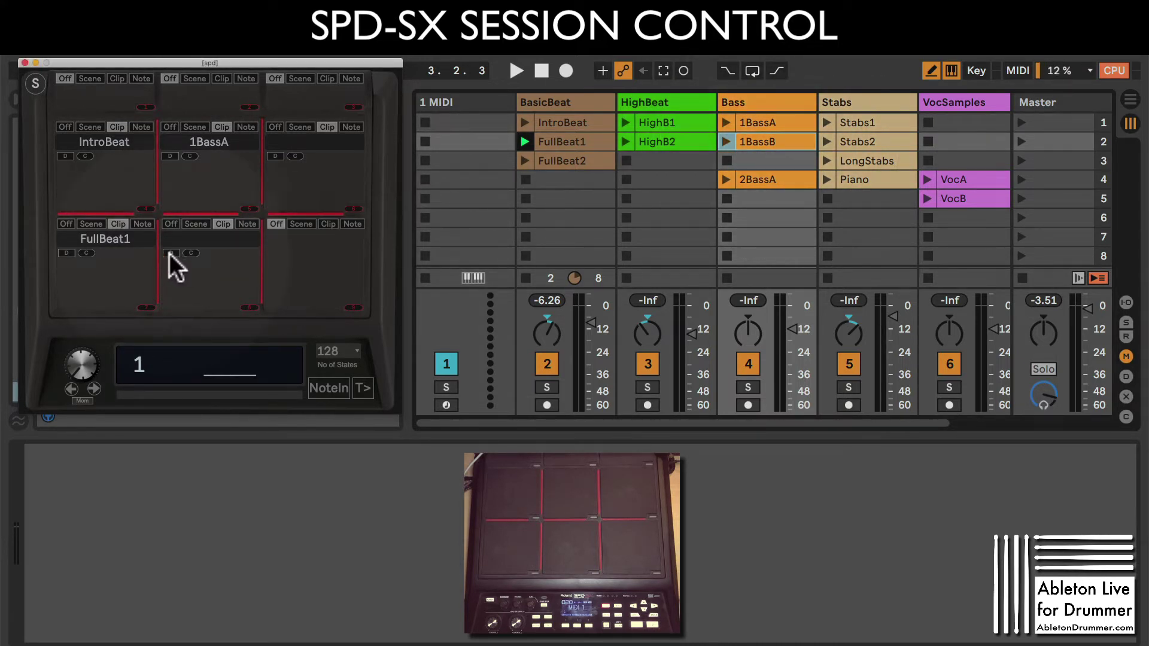
pyautogui.click(170, 253)
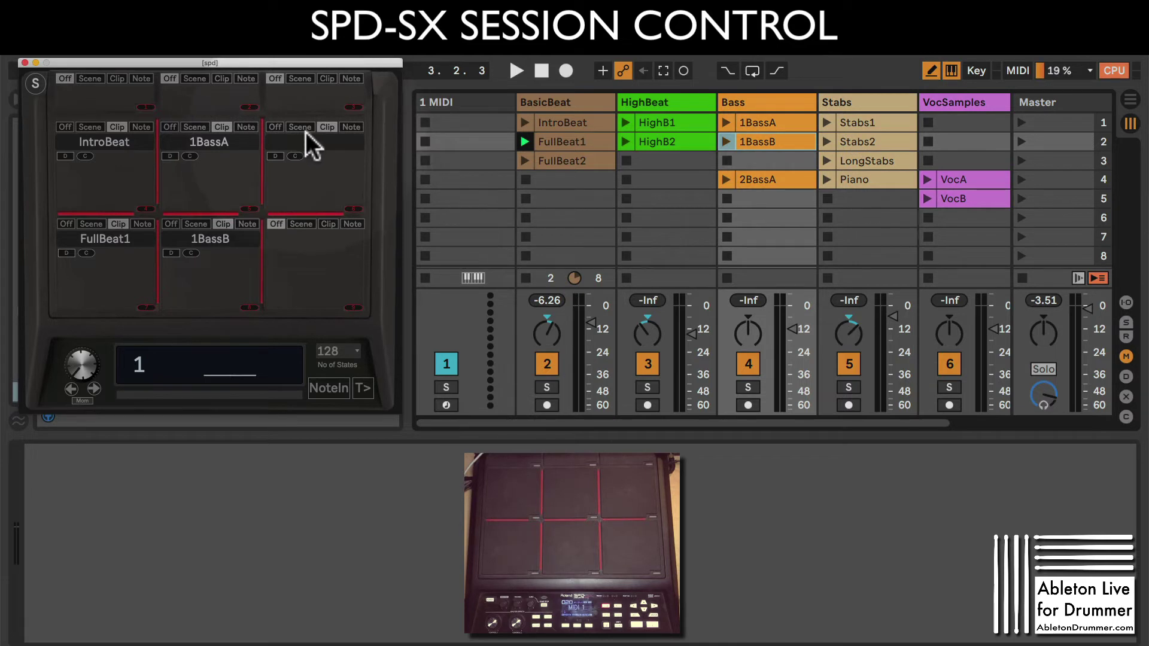
# Assign the Stabs1 clip to the third pad in the middle row.
pyautogui.click(855, 125)
pyautogui.click(855, 123)
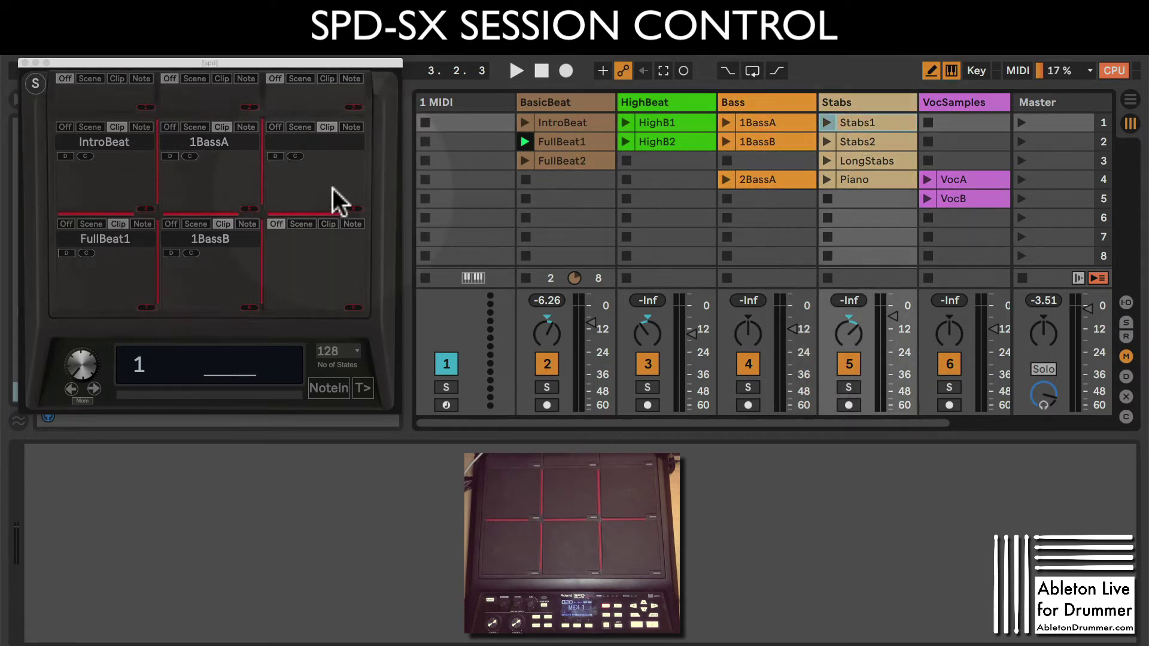
pyautogui.click(281, 154)
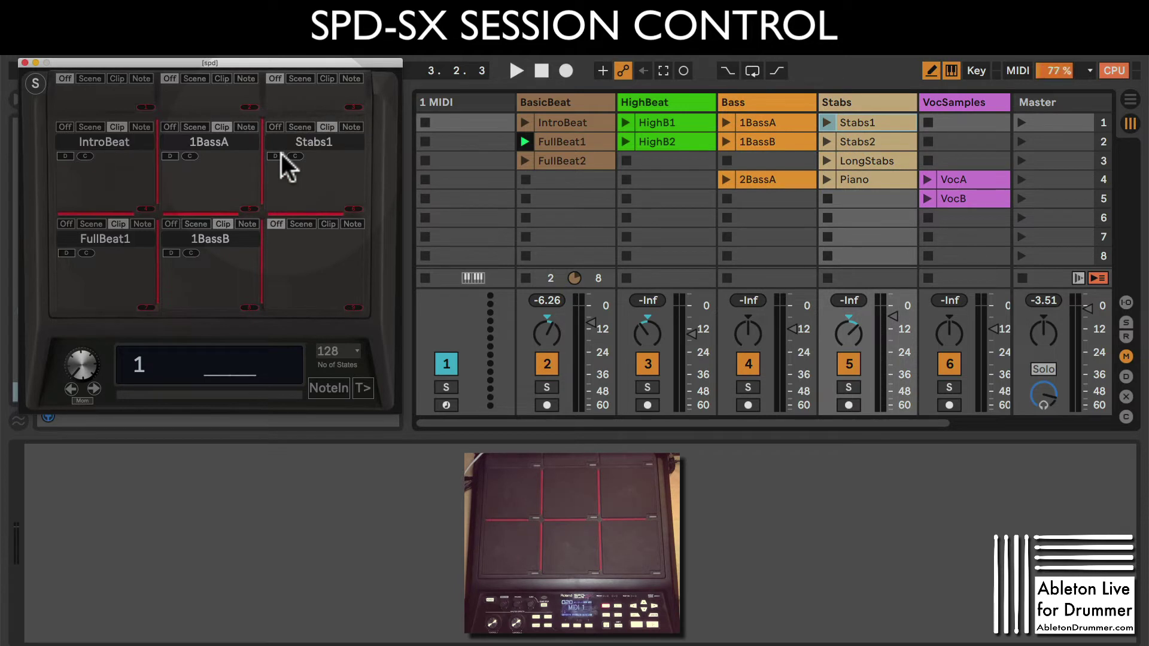
# Set the third bottom-row pad to Clip mode and assign the Stabs2 clip to it.
pyautogui.click(329, 223)
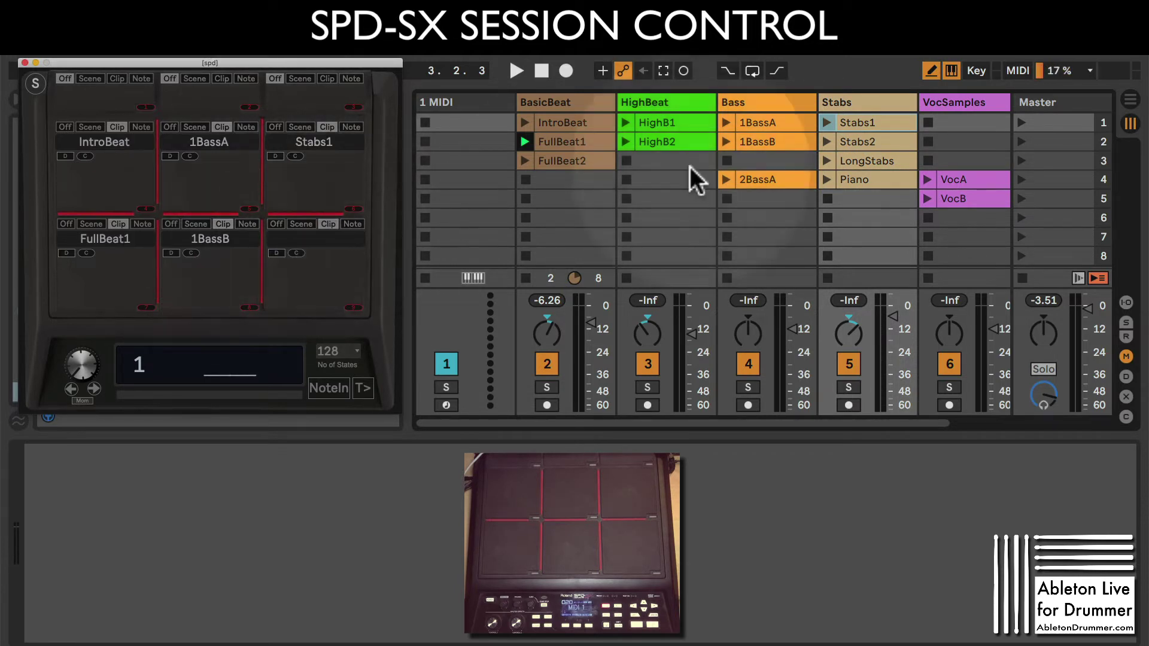
pyautogui.click(864, 145)
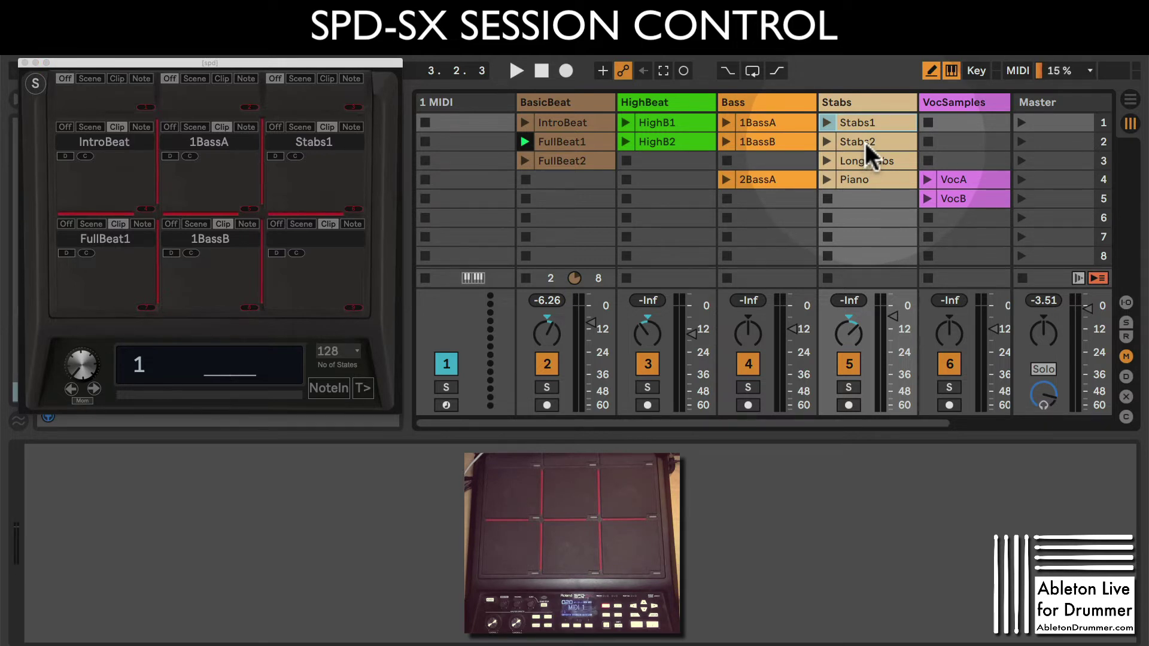
pyautogui.click(865, 143)
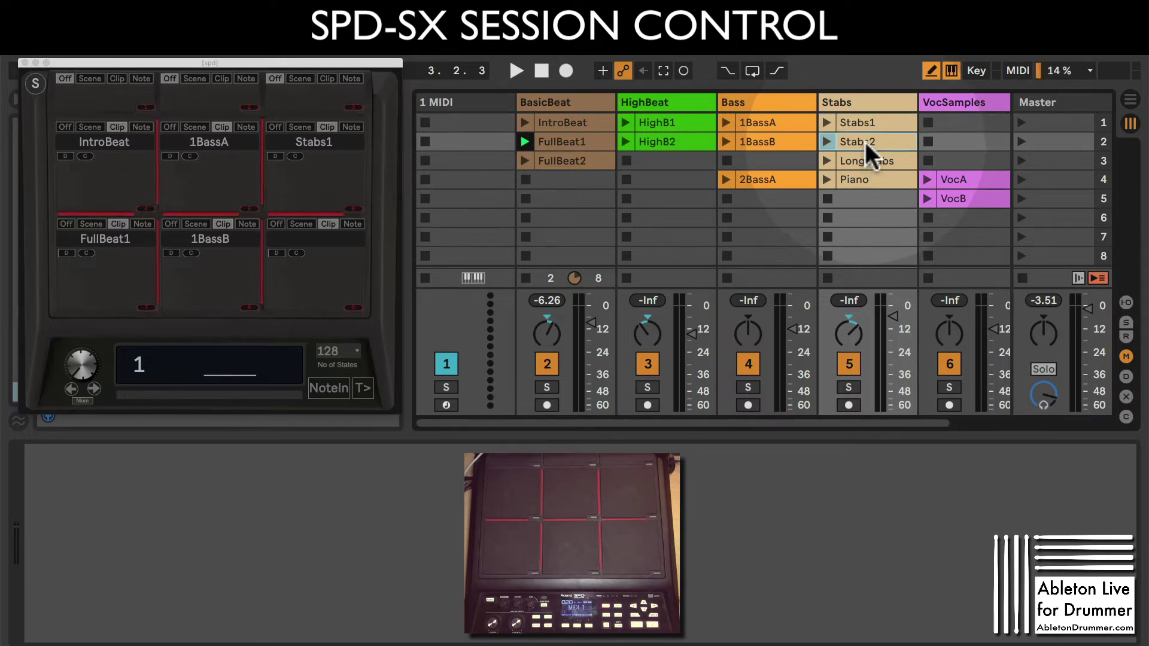
pyautogui.click(279, 252)
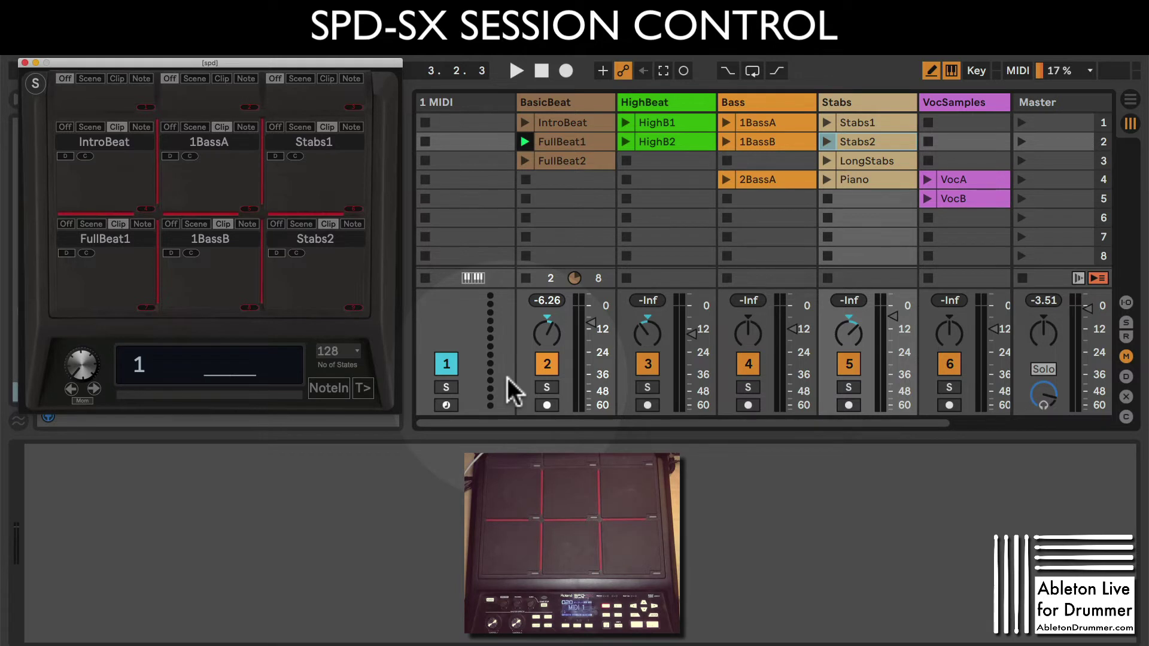
# Check the audio preferences and close them, and name state 1 Jam1.
pyautogui.press('super+comma')
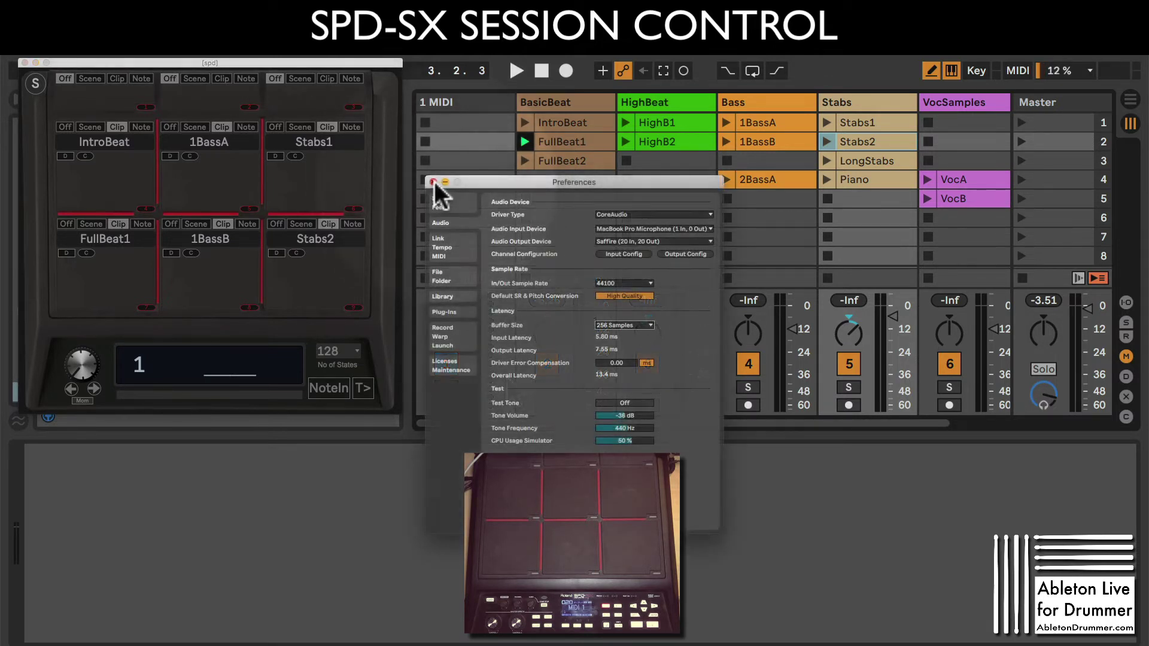
pyautogui.click(433, 181)
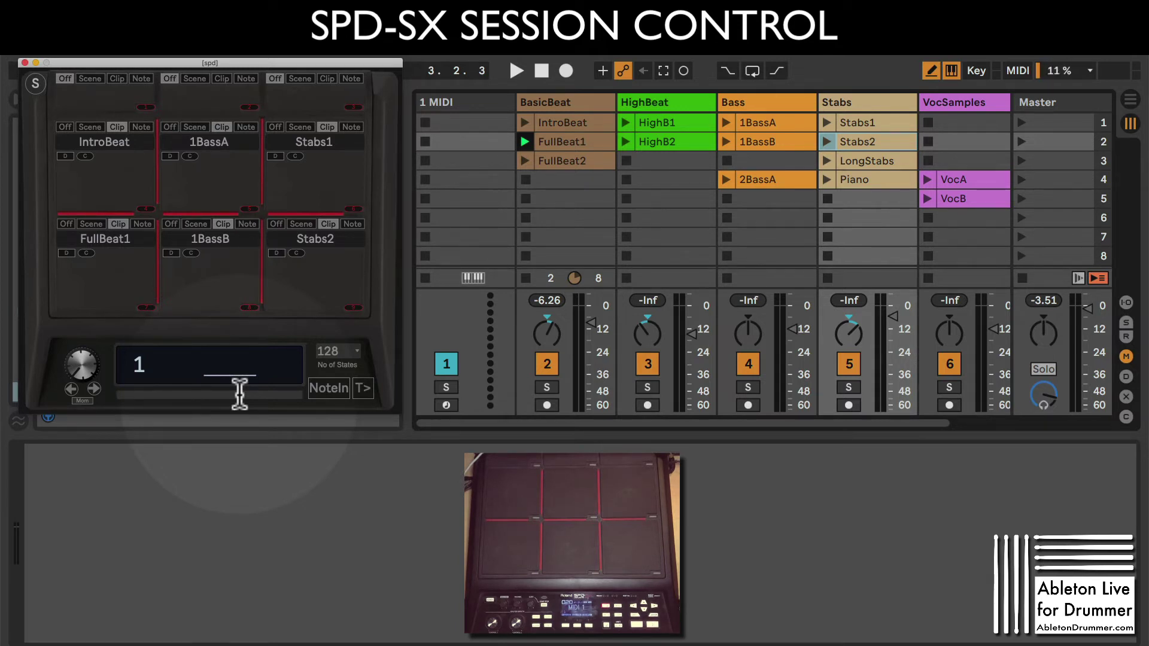
pyautogui.write('Jam1')
pyautogui.press('Return')
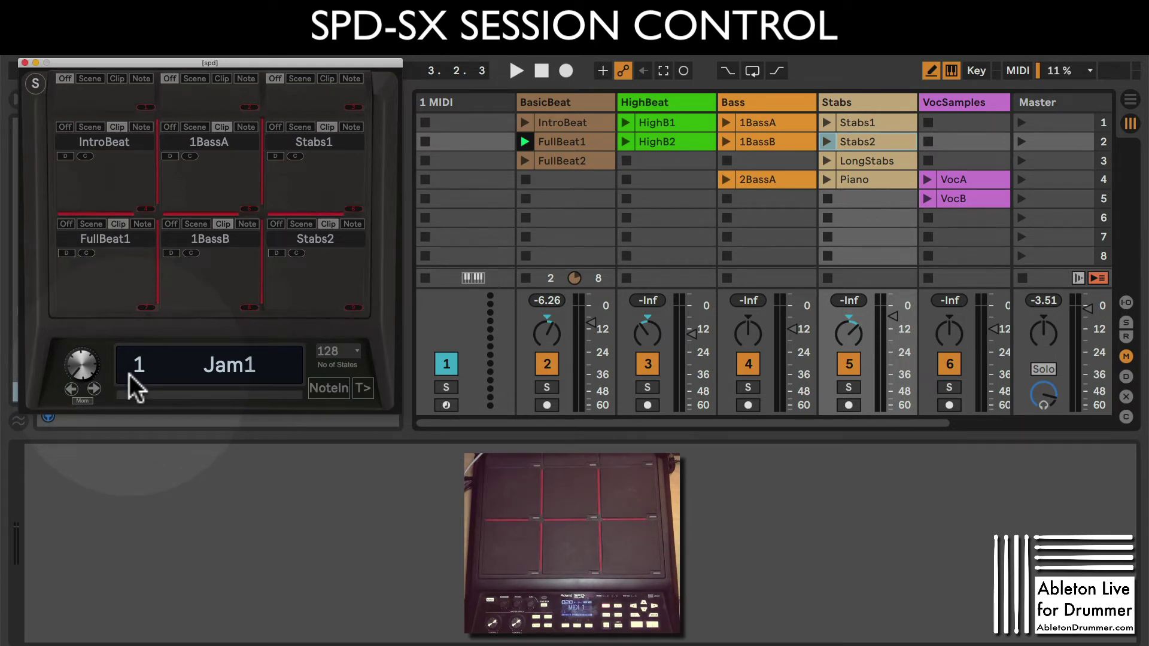
# Step to state 2 and back to state 1, and show the NoteIn settings of the state arrows before leaving them.
pyautogui.click(98, 387)
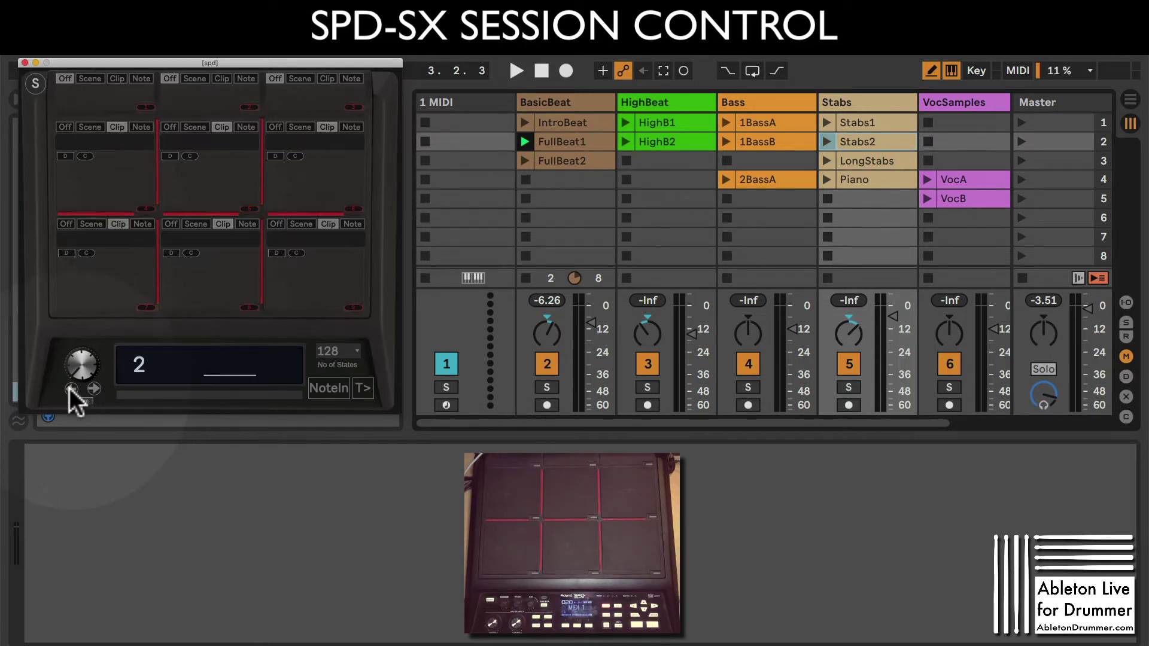
pyautogui.click(71, 389)
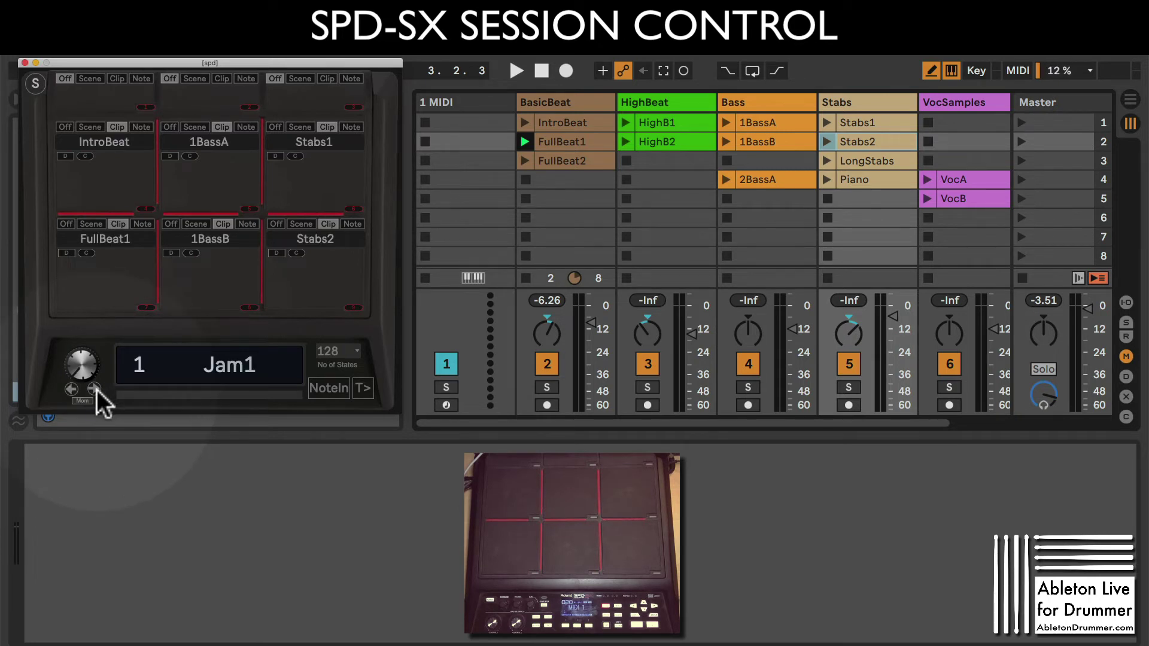
pyautogui.click(329, 388)
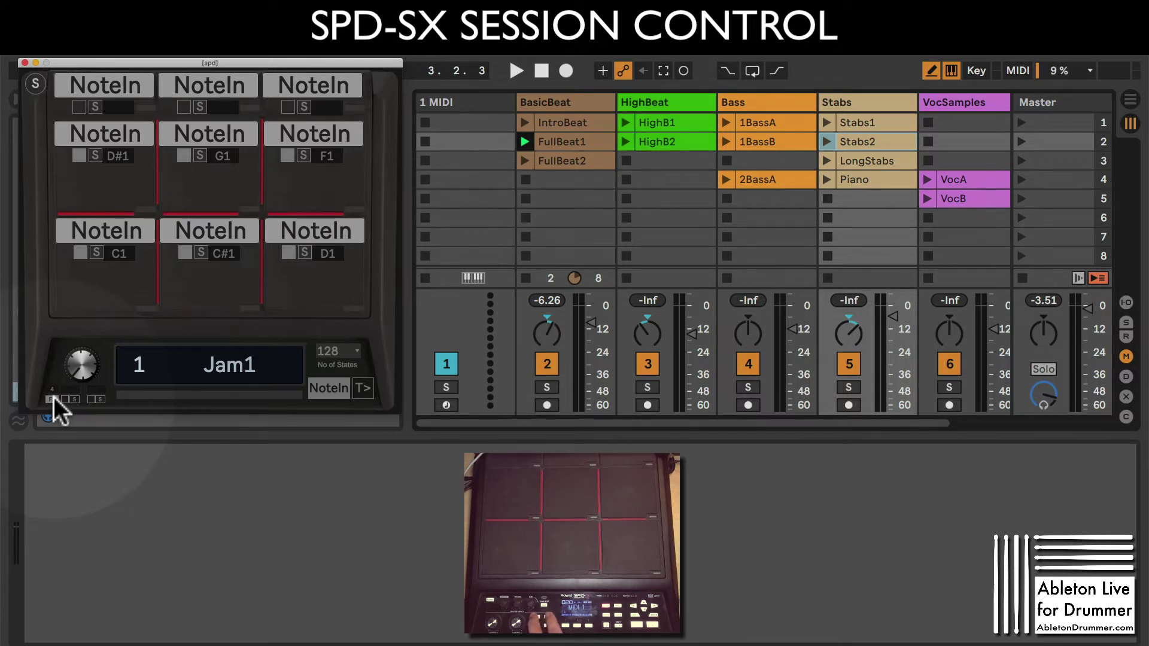
pyautogui.click(335, 386)
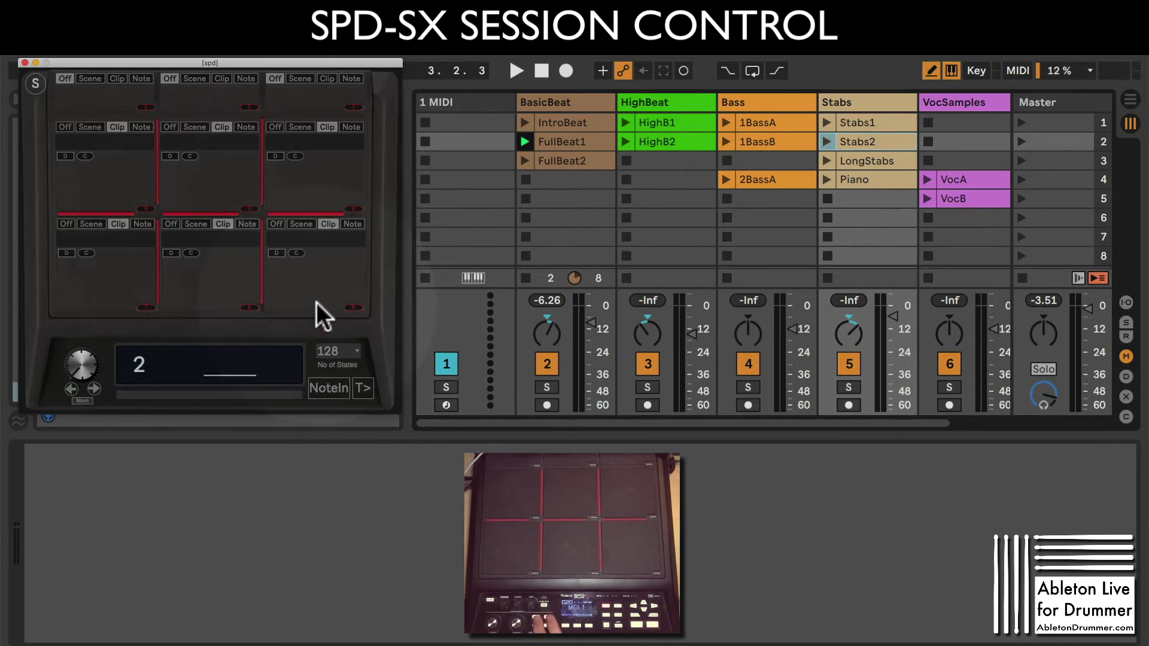
# Name state 2 2ndJam.
pyautogui.click(198, 395)
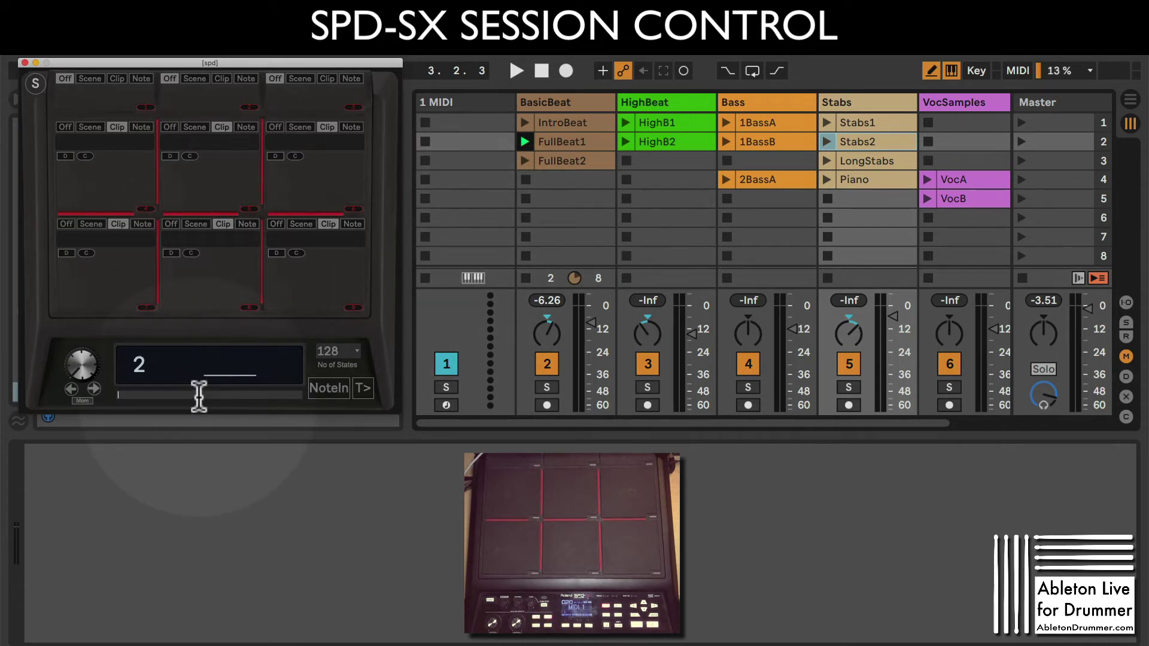
pyautogui.write('2ndJam')
pyautogui.press('Return')
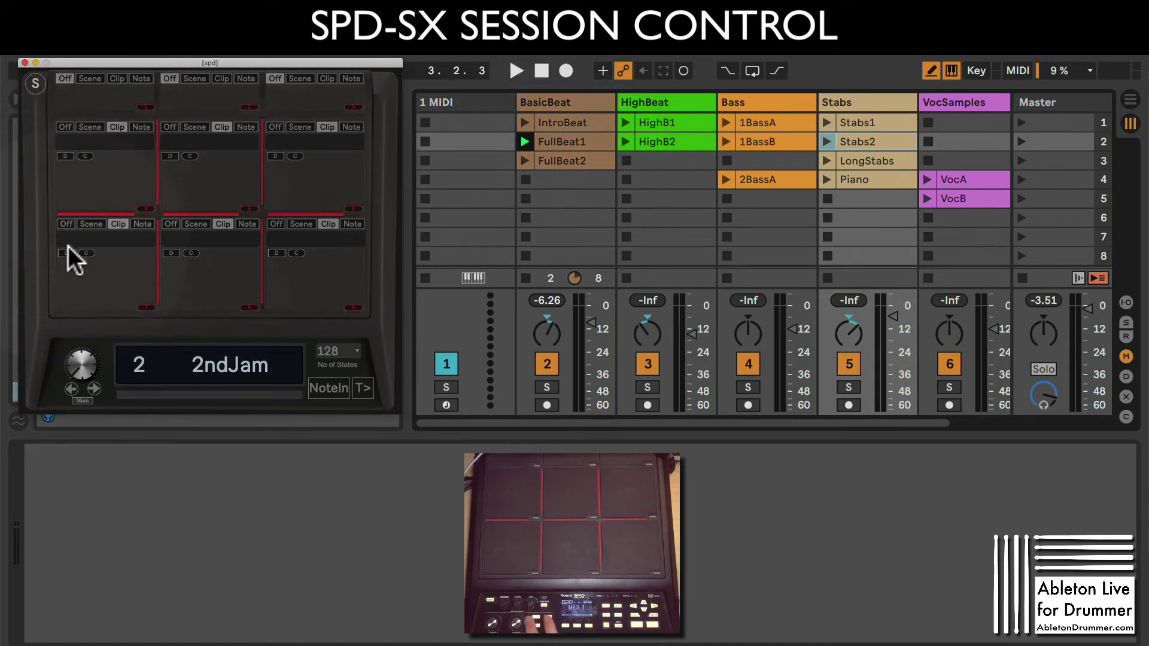
# Assign the FullBeat1 clip to the first middle-row pad of state 2, replacing the Stabs2 clip tried first.
pyautogui.click(67, 156)
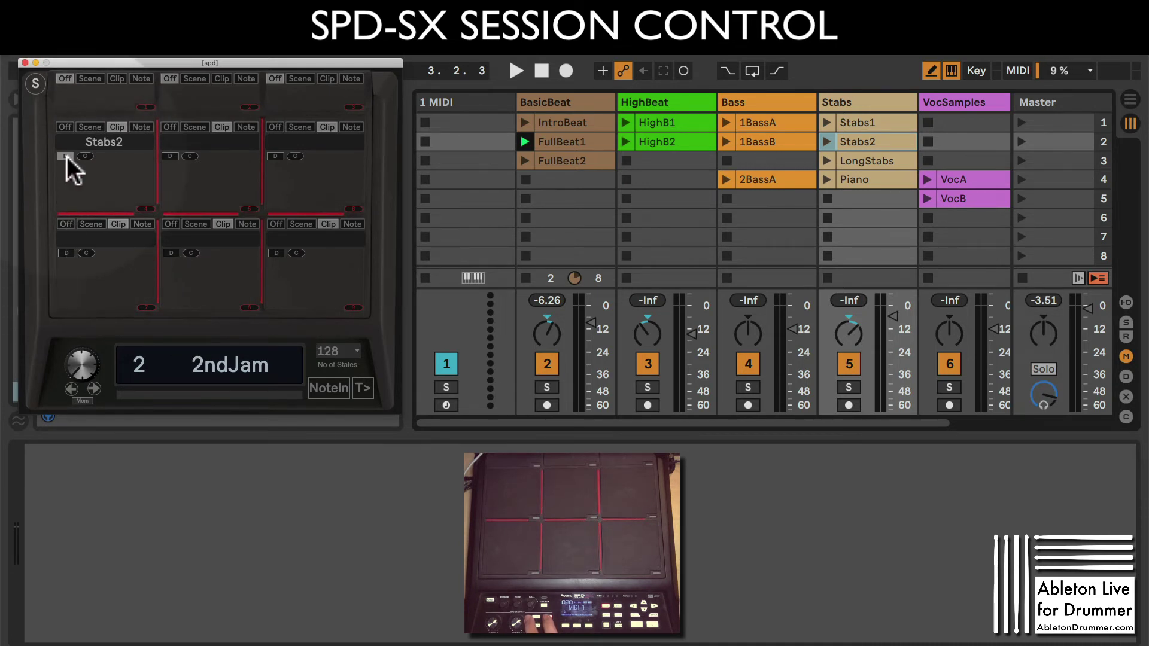
pyautogui.click(556, 142)
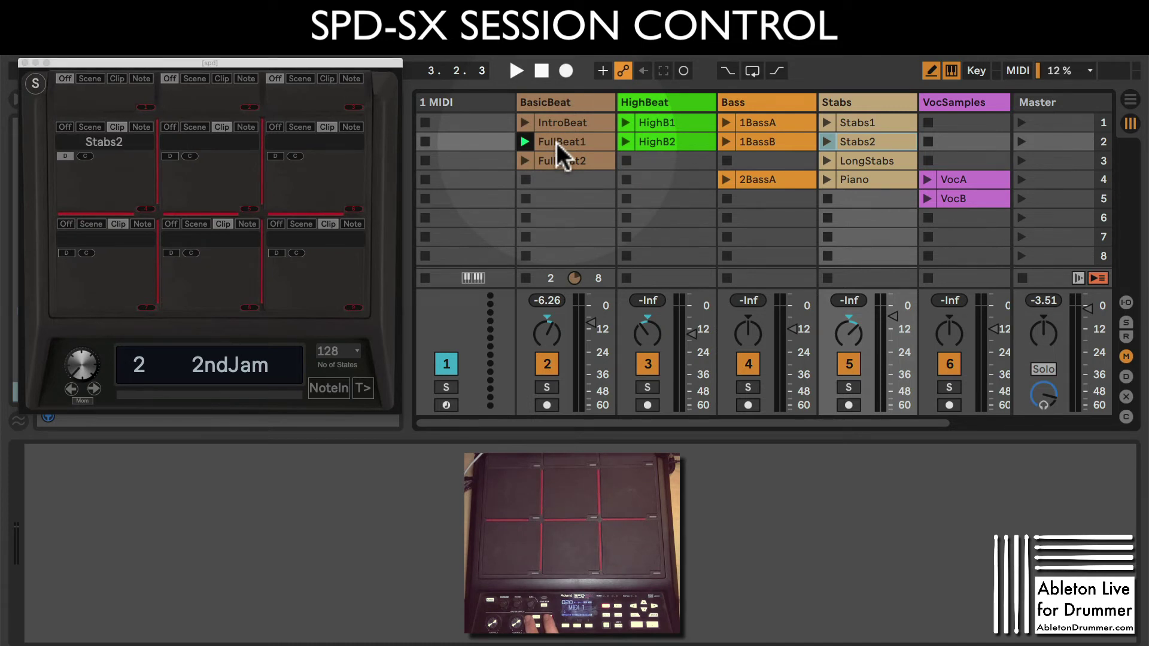
pyautogui.click(564, 141)
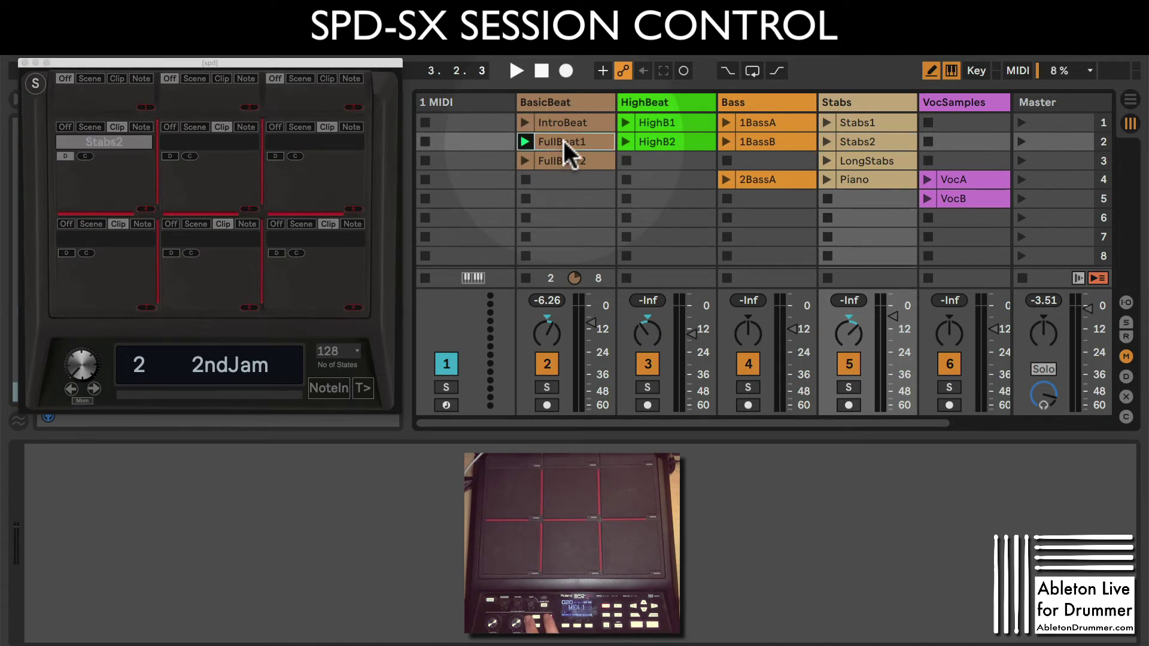
pyautogui.click(65, 156)
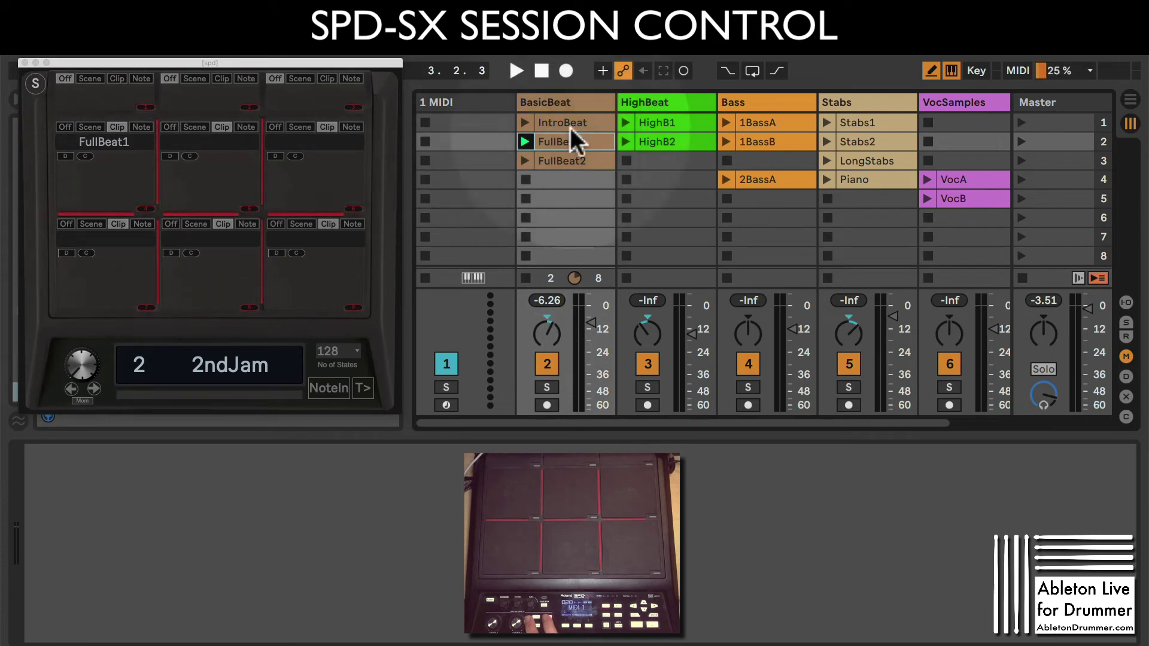
# Assign the FullBeat2 clip to the first bottom-row pad of state 2.
pyautogui.click(565, 154)
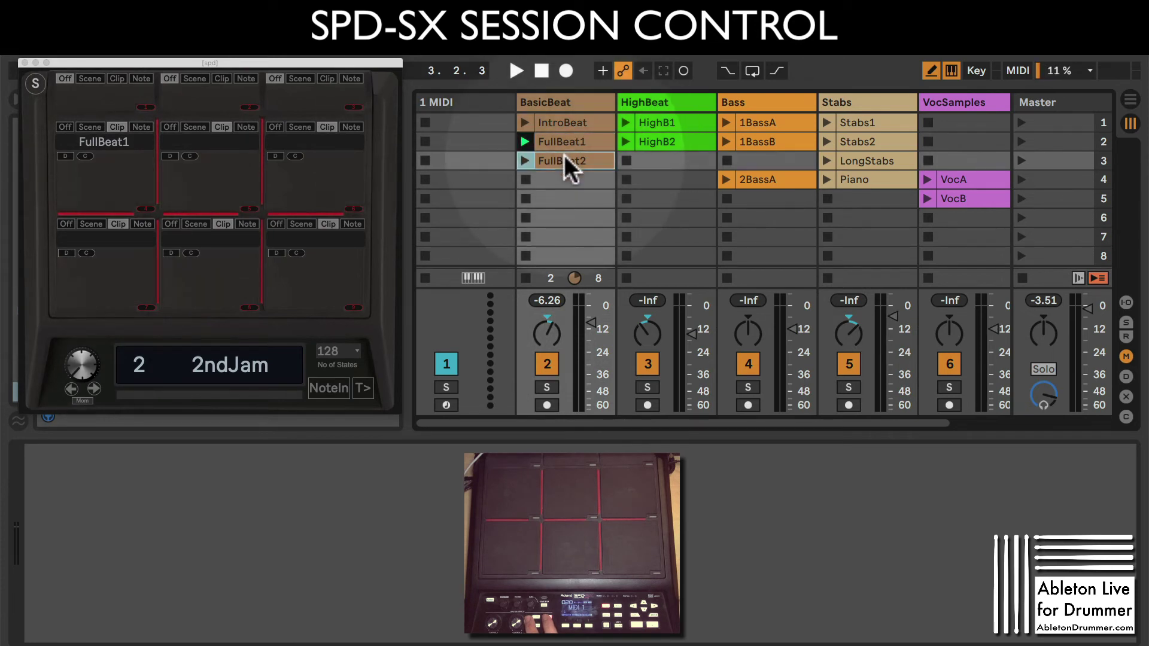
pyautogui.click(70, 252)
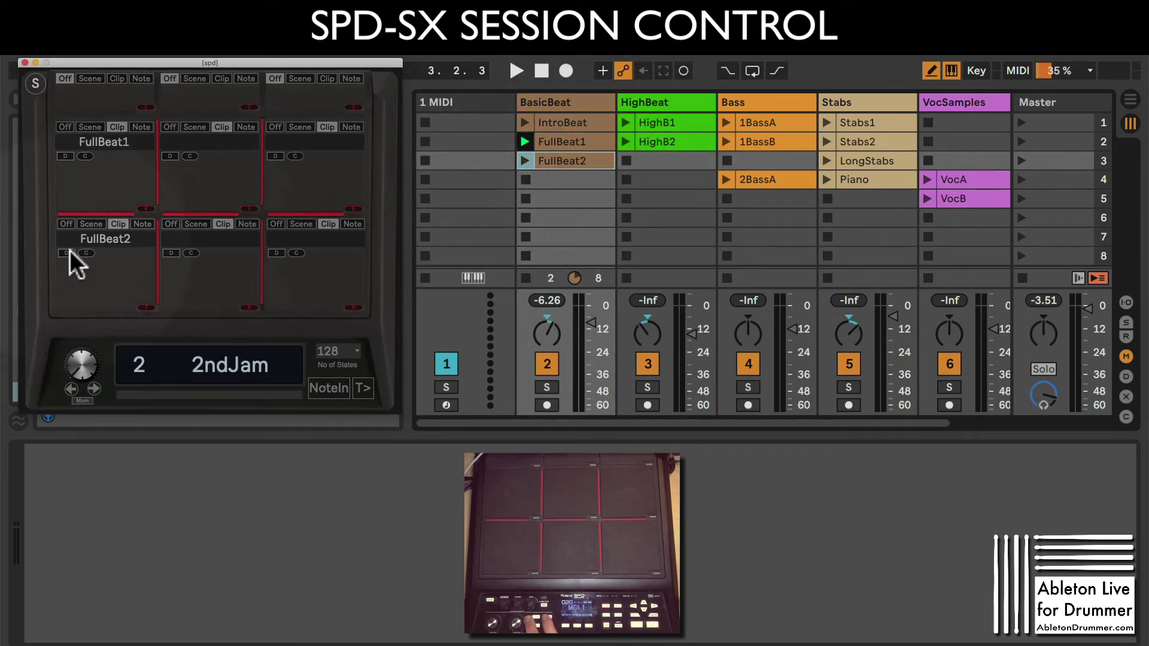
# Assign the HighB1 clip to the second middle-row pad of state 2 and the 2BassA clip to the pad below it.
pyautogui.click(663, 128)
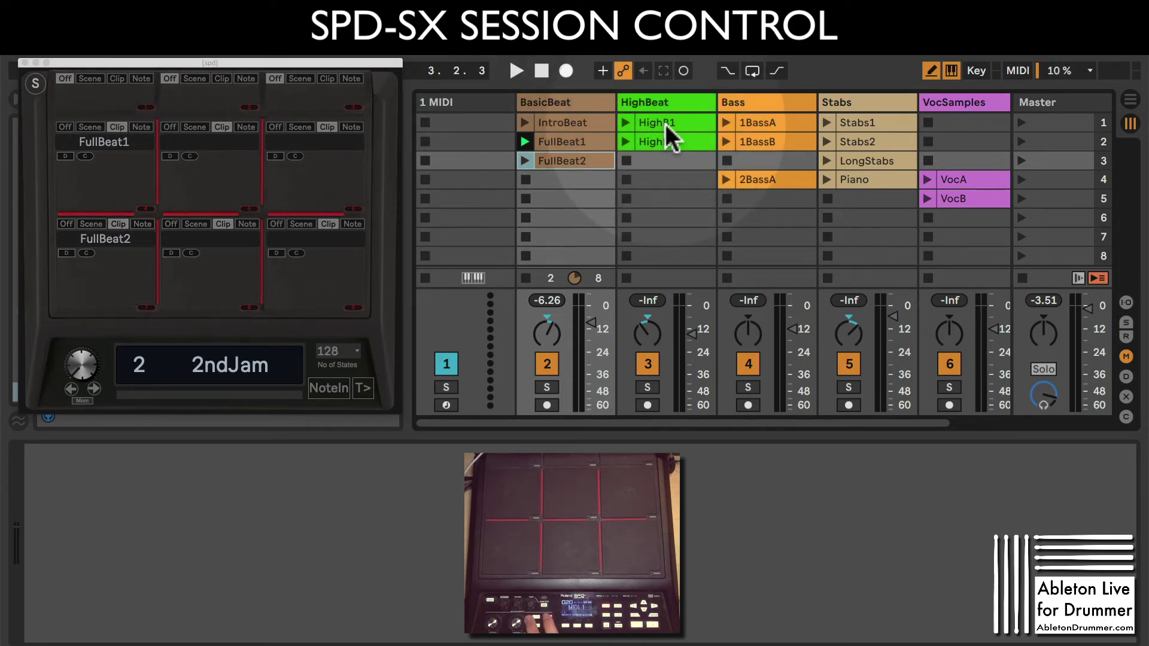
pyautogui.click(666, 124)
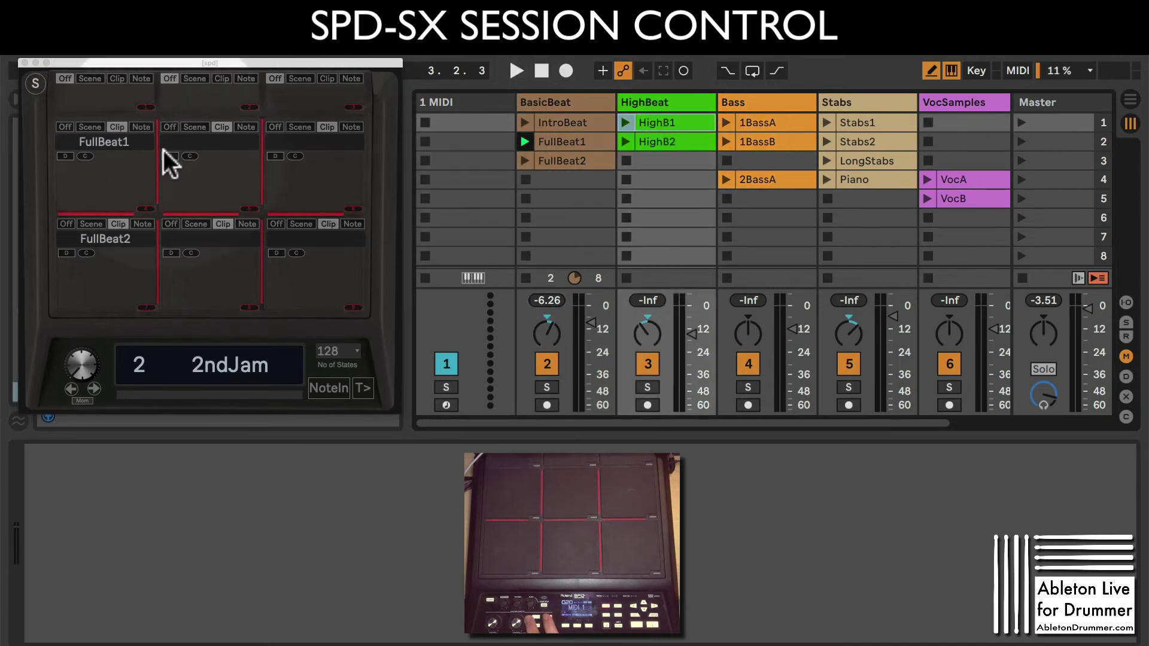
pyautogui.click(170, 156)
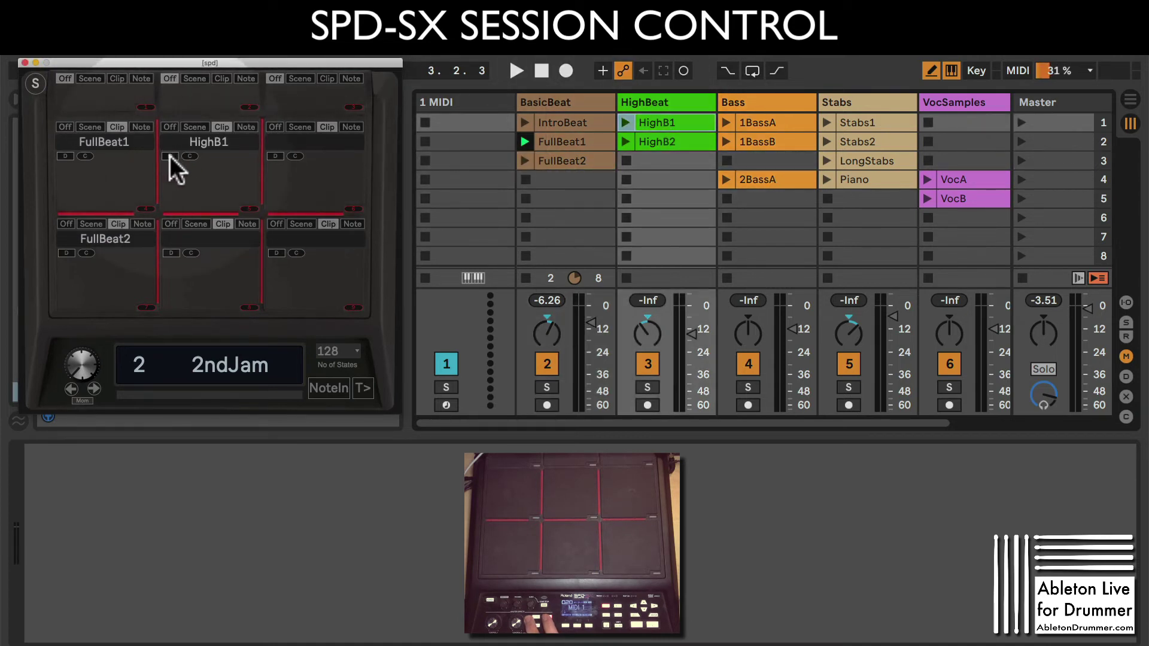
pyautogui.click(739, 179)
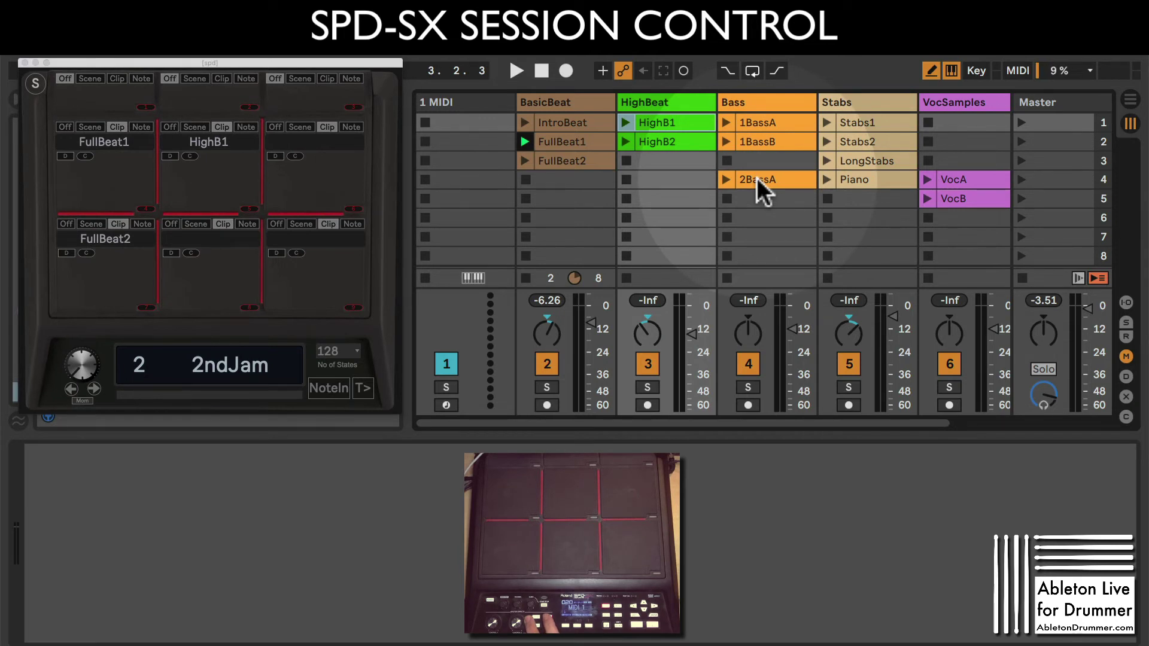
pyautogui.click(178, 249)
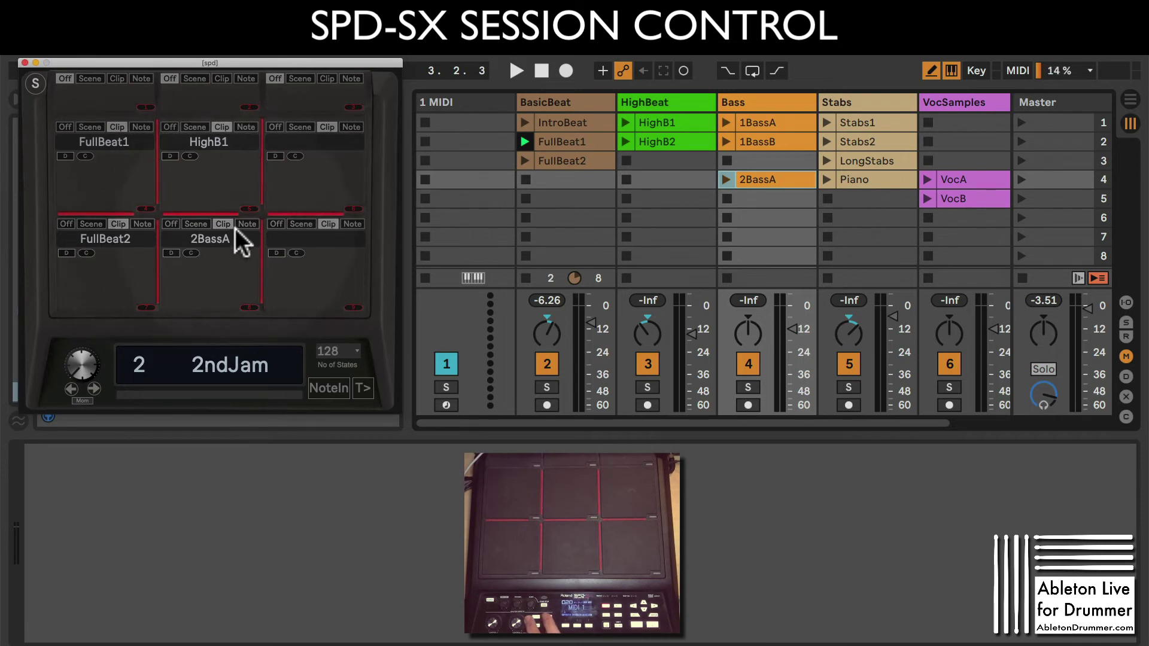
# Try assigning the selected 2BassA clip to the third middle-row pad and the third bottom-row pad of state 2.
pyautogui.click(915, 146)
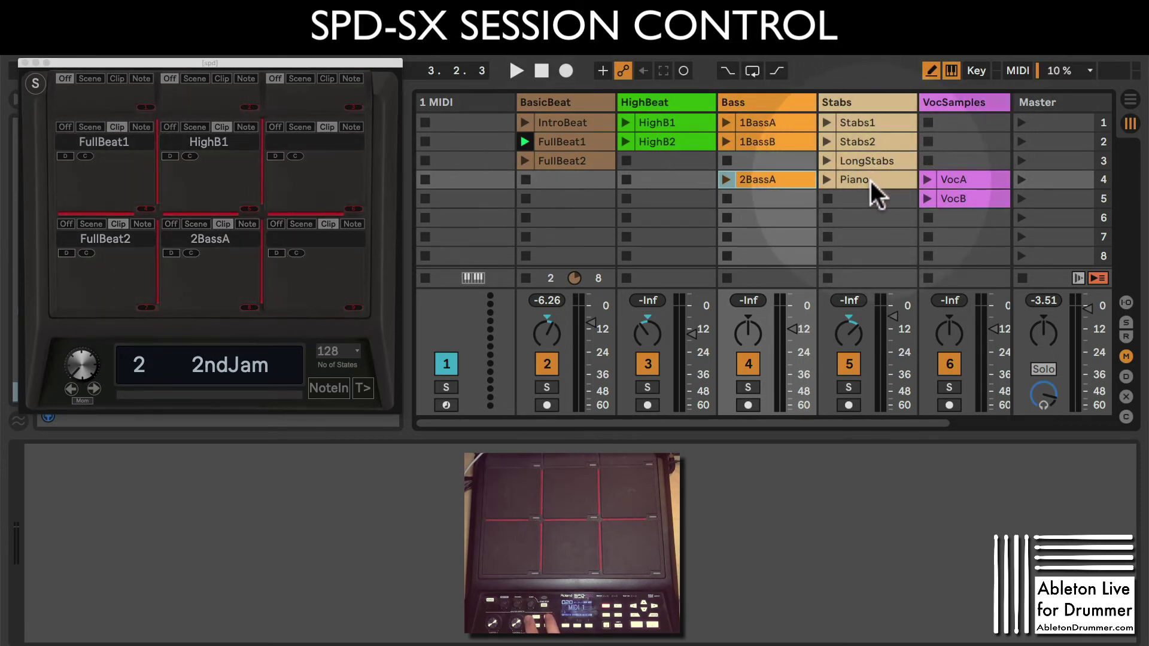
pyautogui.click(276, 156)
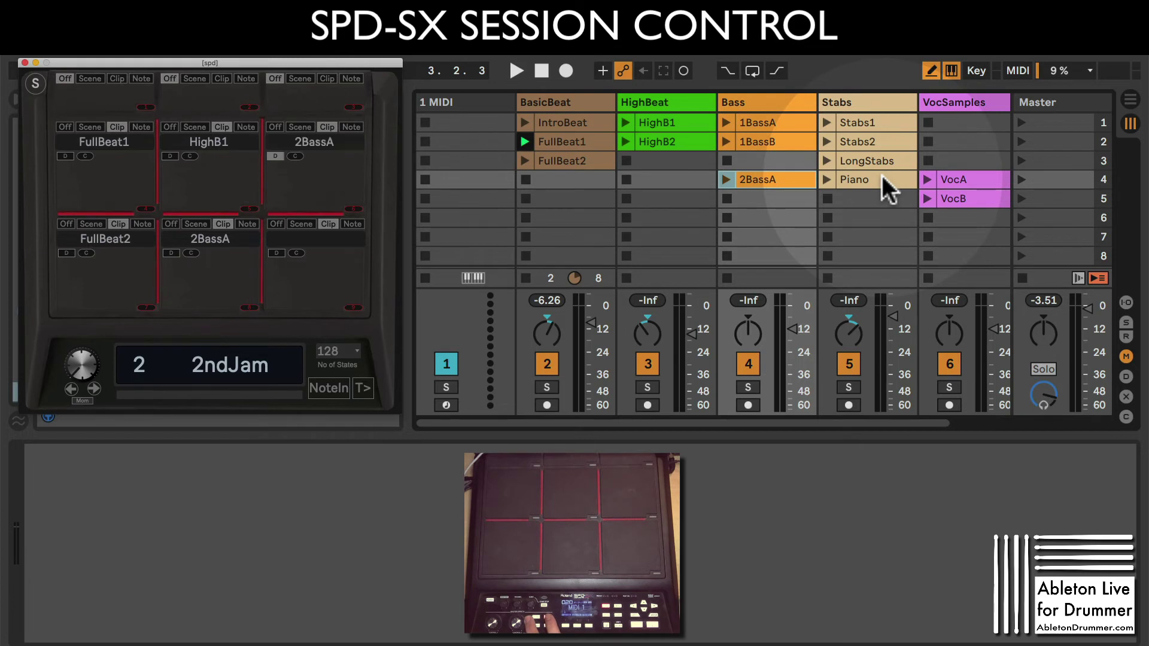
pyautogui.click(752, 177)
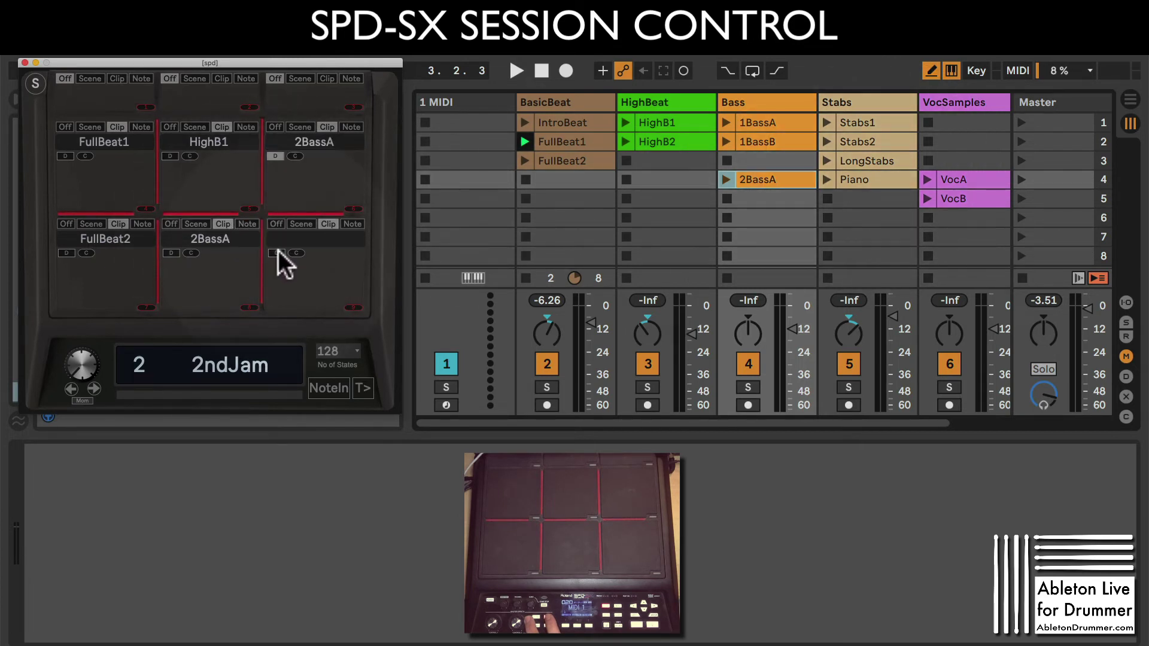
pyautogui.click(279, 153)
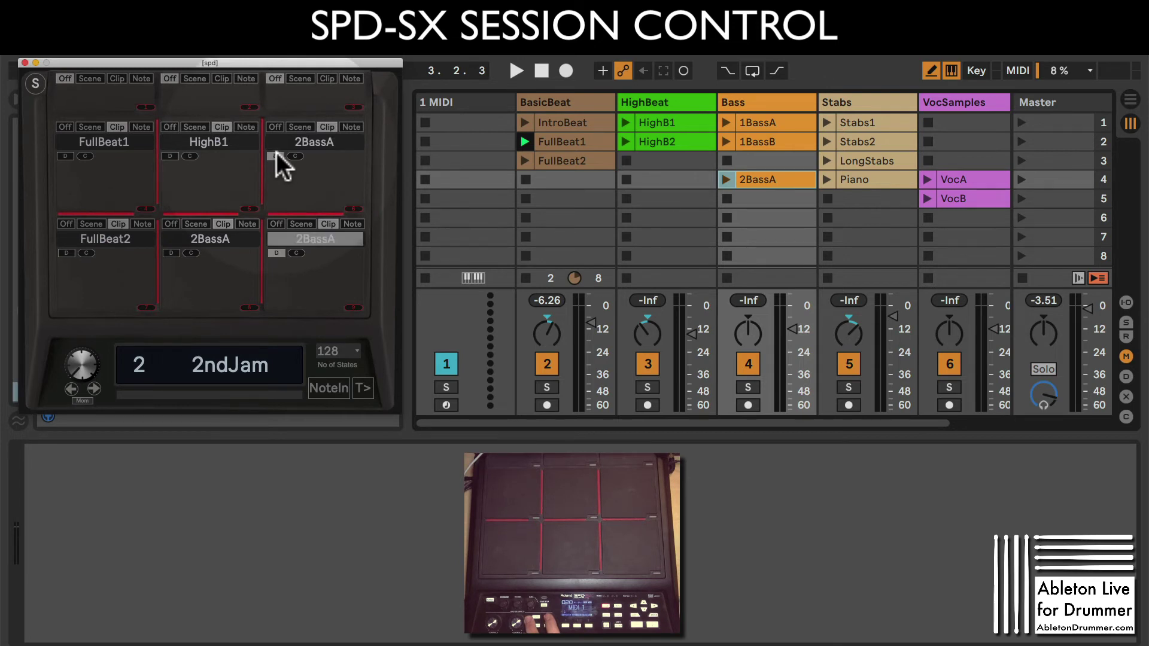
# Assign the Piano clip to the third bottom-row pad of state 2 and the LongStabs clip to the third middle-row pad.
pyautogui.click(857, 174)
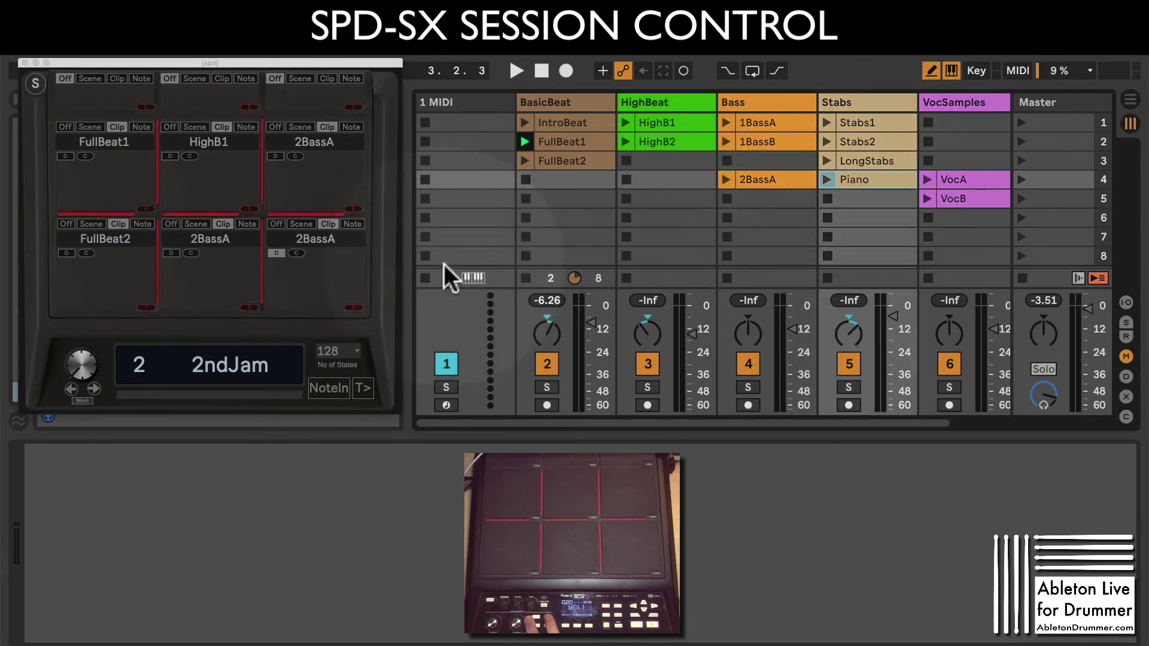
pyautogui.click(276, 253)
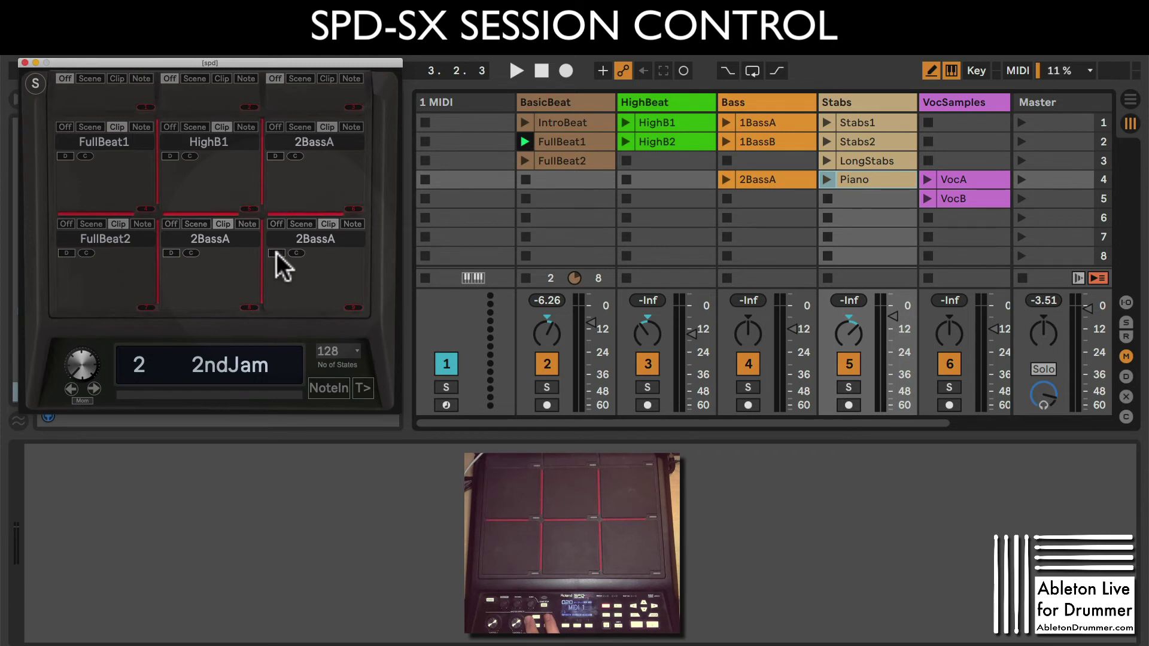
pyautogui.click(277, 253)
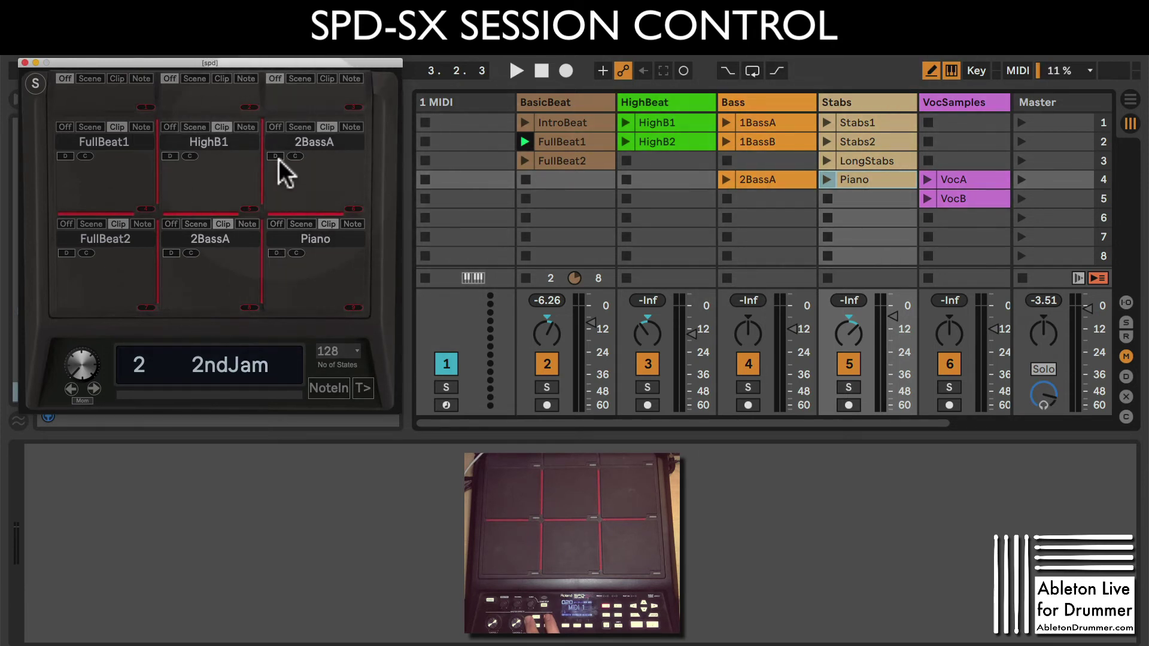
pyautogui.click(857, 162)
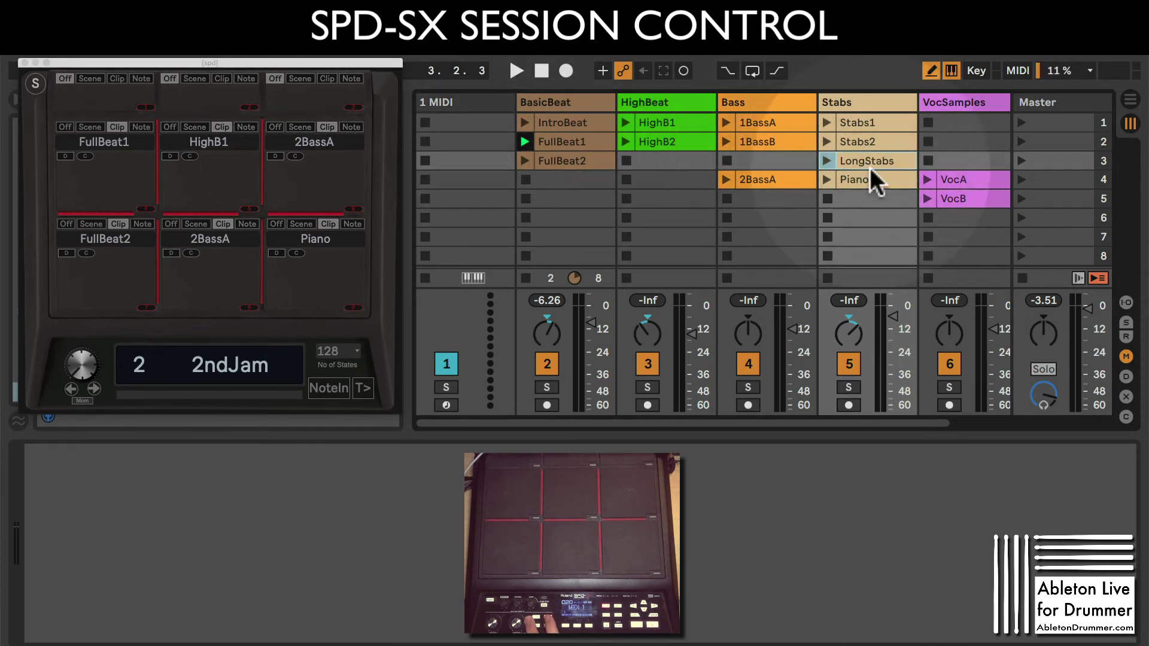
pyautogui.click(277, 154)
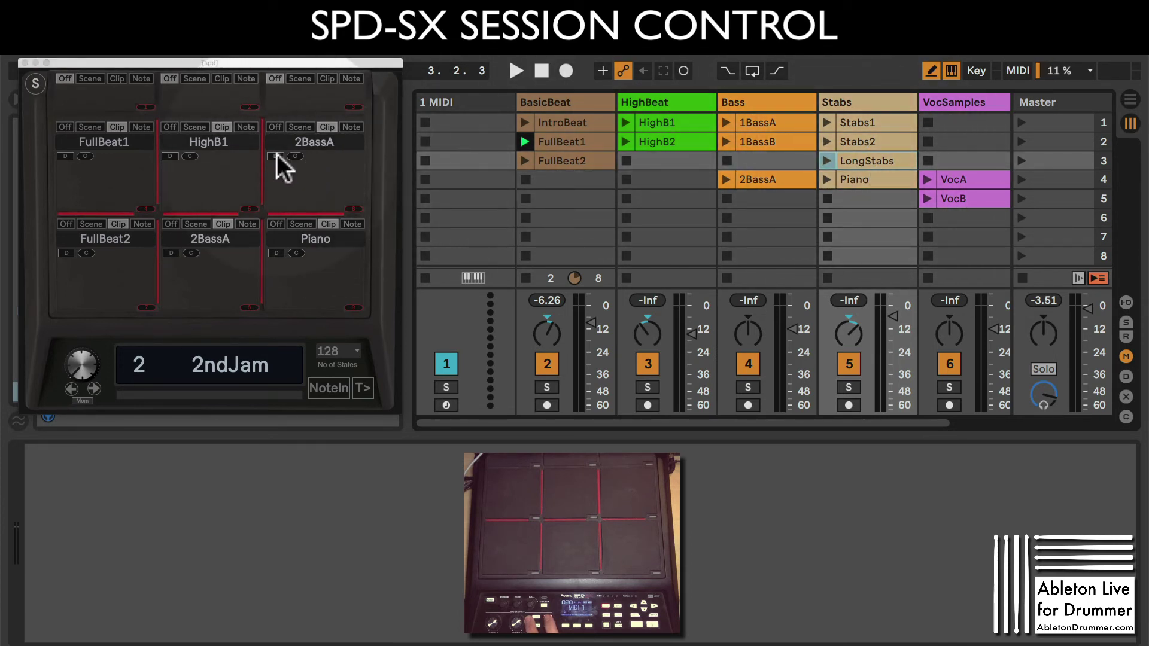
pyautogui.click(278, 154)
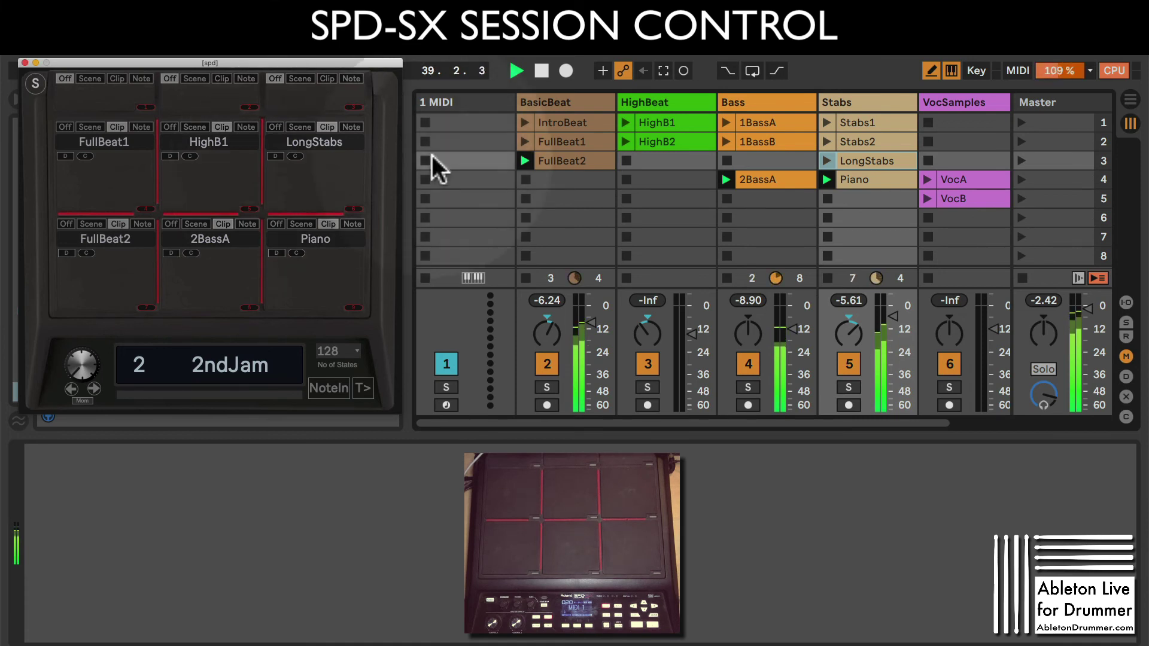
# Stop playback and switch the session control device back to state 1, Jam1.
pyautogui.press('space')
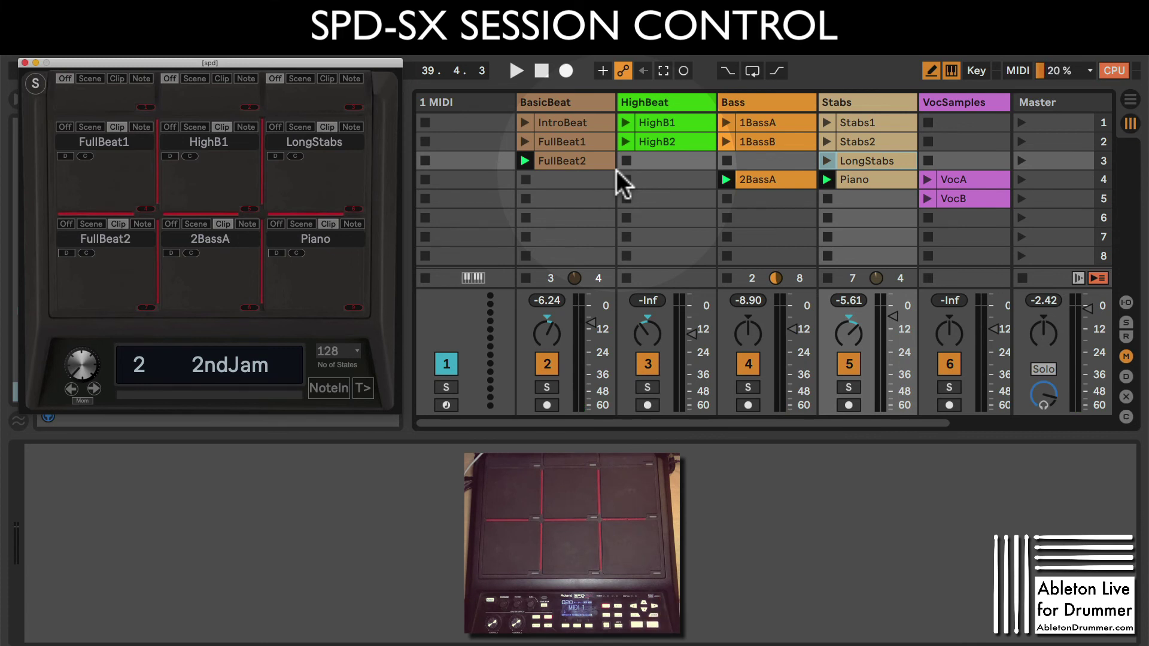
pyautogui.moveTo(253, 59)
pyautogui.mouseDown()
pyautogui.moveTo(460, 88)
pyautogui.moveTo(322, 61)
pyautogui.moveTo(266, 77)
pyautogui.moveTo(235, 67)
pyautogui.mouseUp()
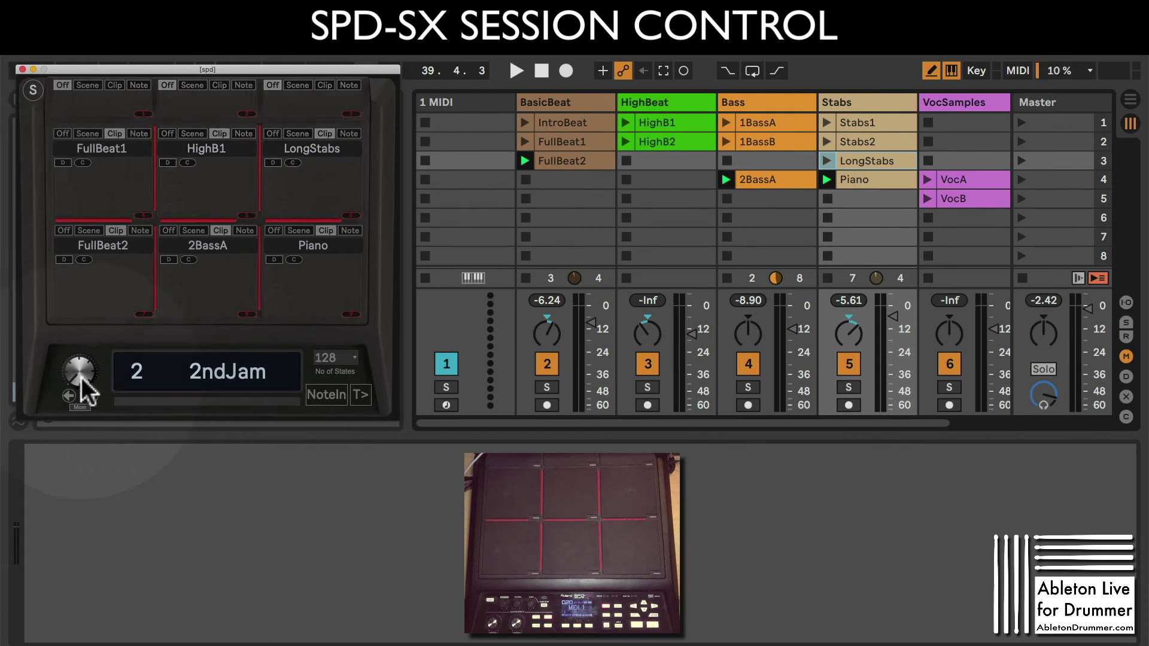
pyautogui.moveTo(82, 380)
pyautogui.mouseDown()
pyautogui.moveTo(82, 335)
pyautogui.moveTo(87, 392)
pyautogui.mouseUp()
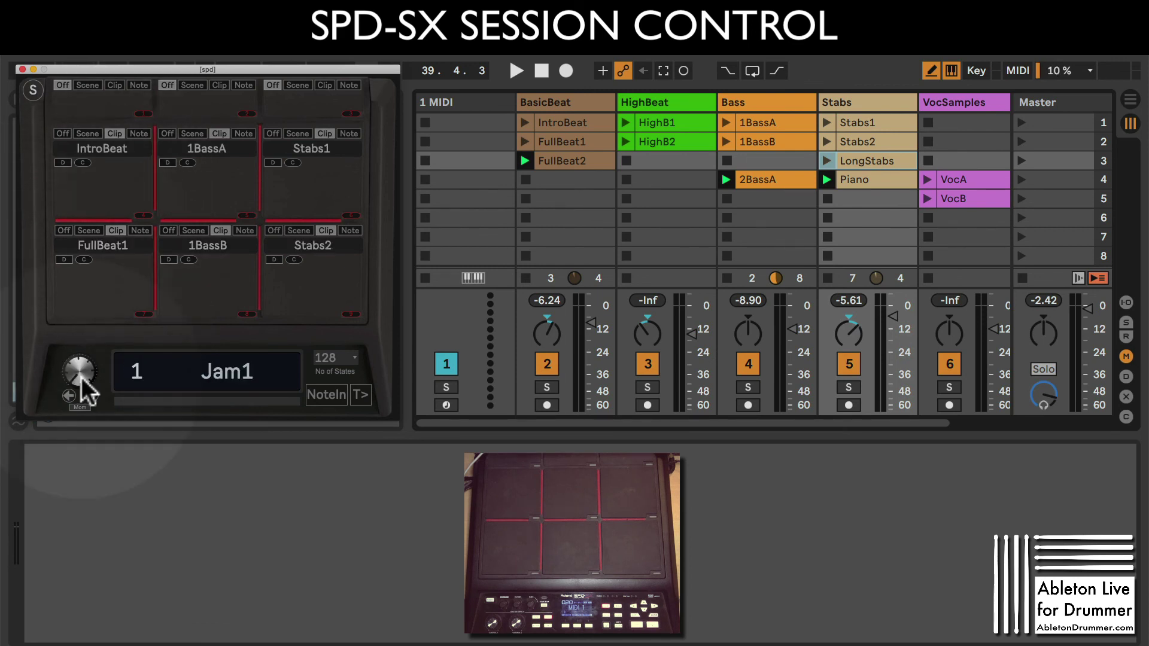